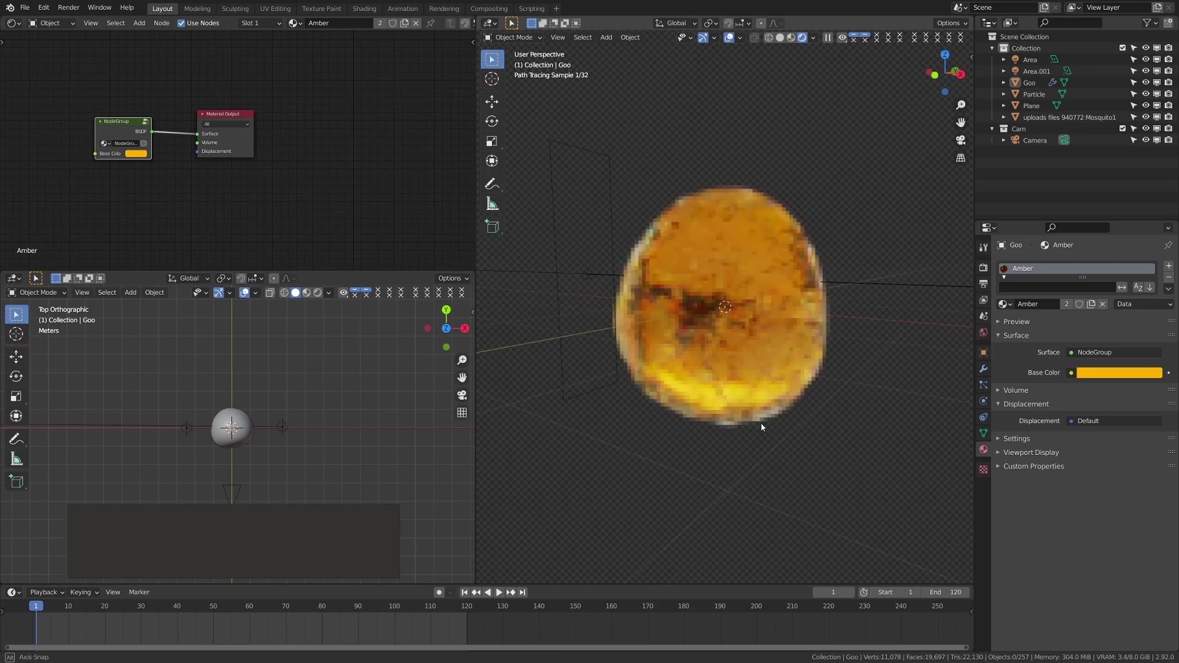
{"action": "scroll", "coordinate": [754, 423], "scroll_direction": "up", "scroll_amount": 2}
{"action": "scroll", "coordinate": [753, 422], "scroll_direction": "up", "scroll_amount": 1}
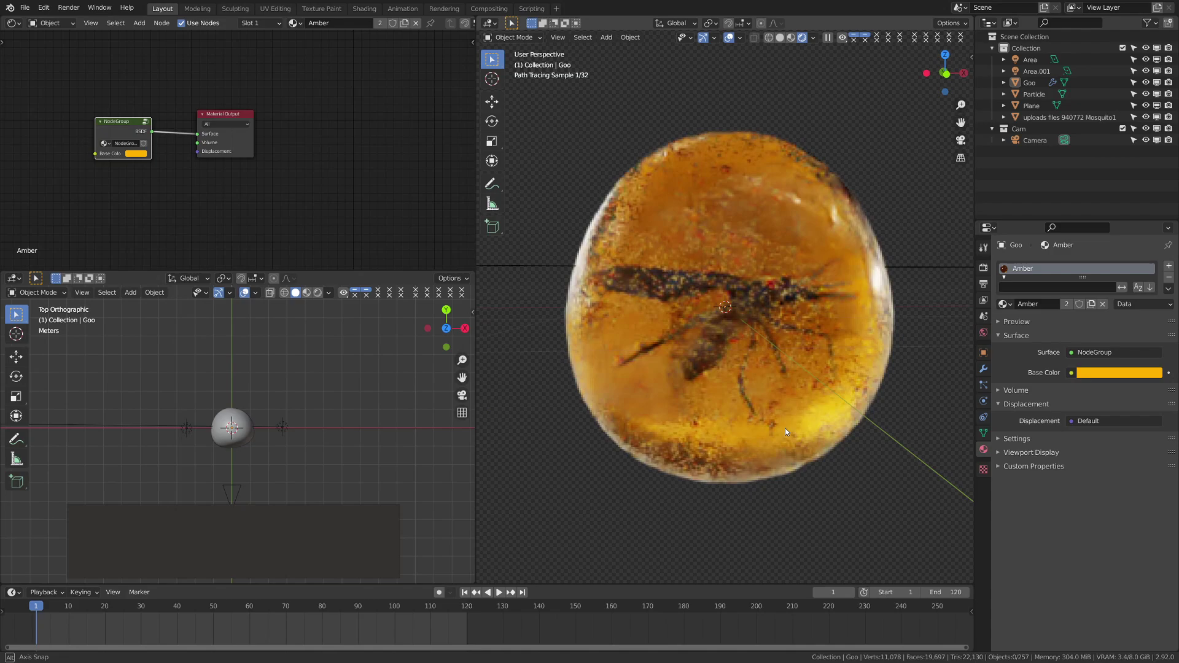
{"action": "scroll", "coordinate": [759, 463], "scroll_direction": "down", "scroll_amount": 2}
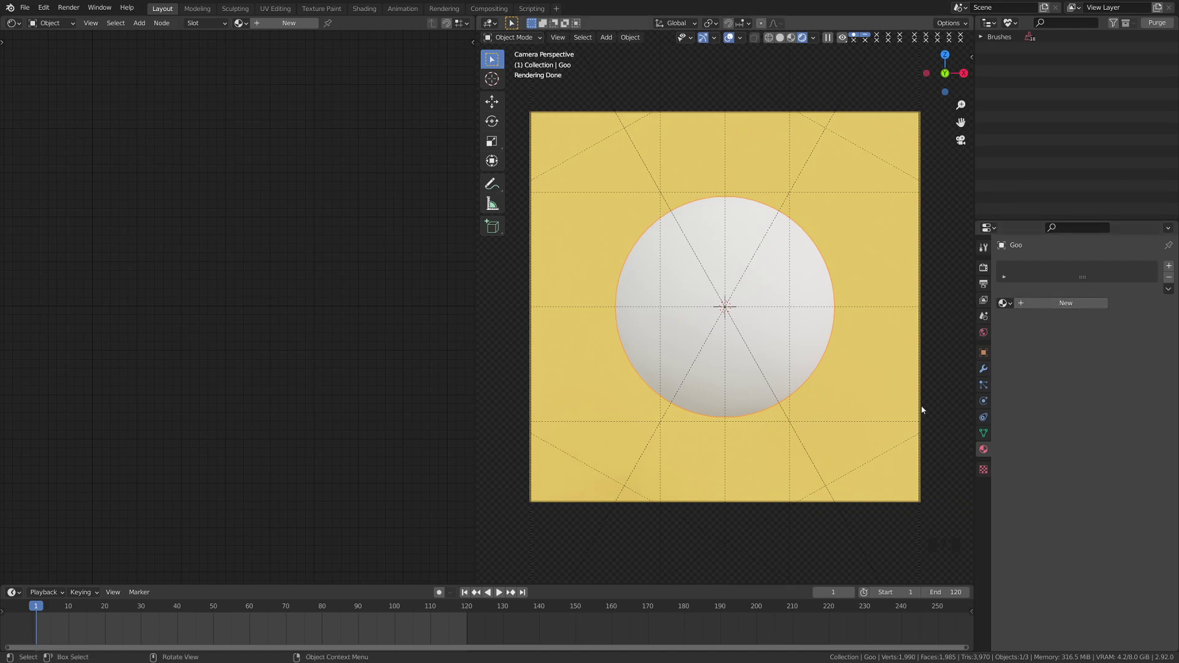
- Create a new material for the Goo sphere with Transmission at 1.000 and Roughness at 0
{"action": "left_click", "coordinate": [1054, 305]}
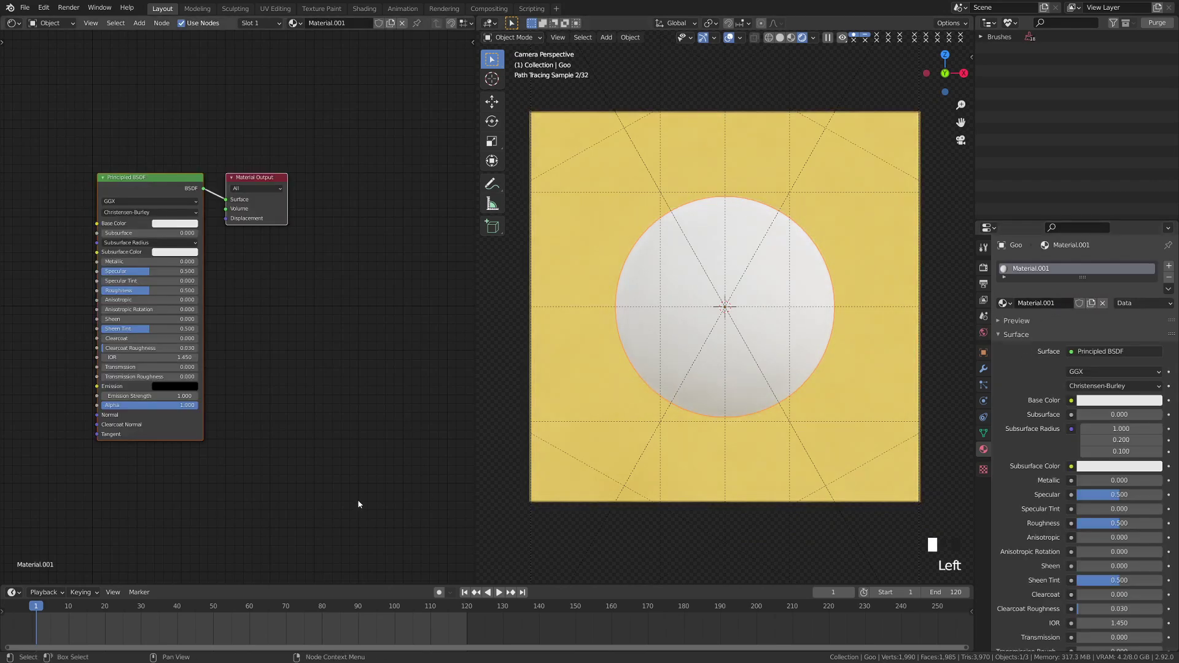
{"action": "middle_click_drag", "start_coordinate": [308, 367], "coordinate": [410, 365]}
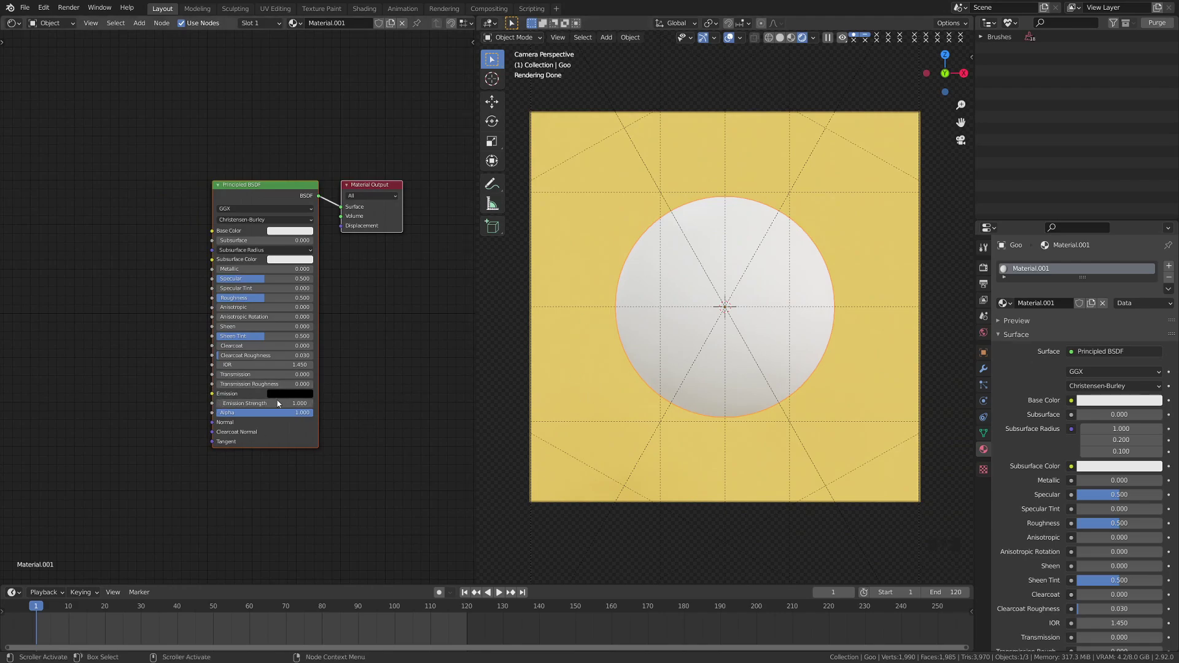
{"action": "left_click_drag", "start_coordinate": [258, 374], "coordinate": [326, 374]}
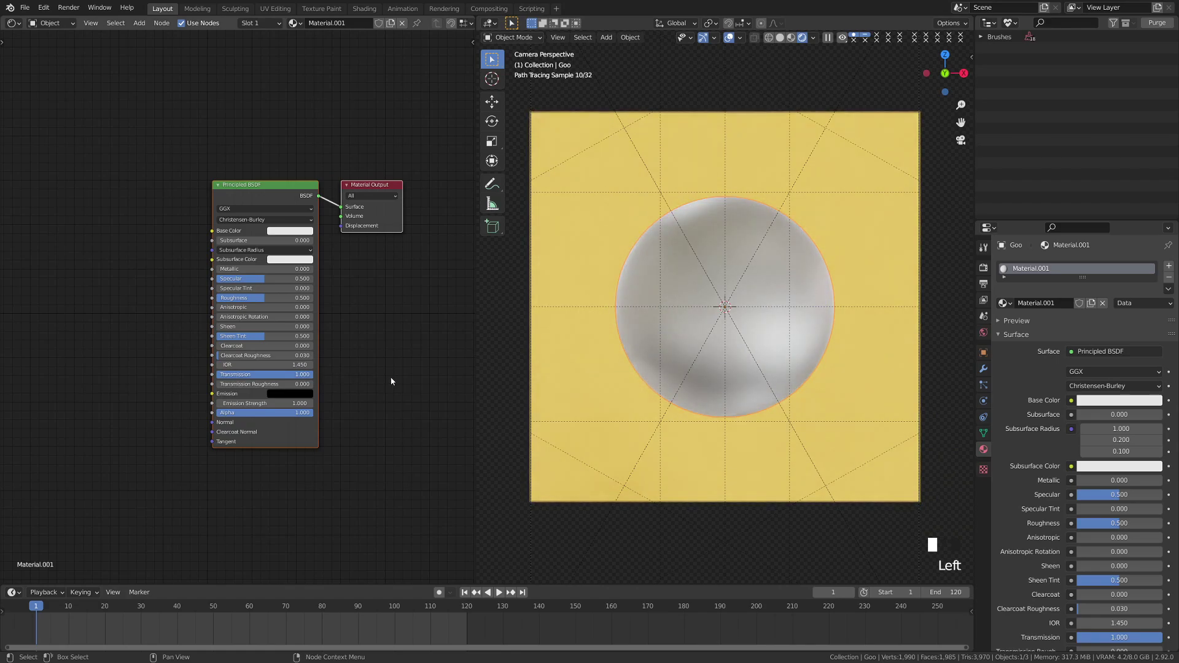
{"action": "left_click_drag", "start_coordinate": [310, 298], "coordinate": [258, 298]}
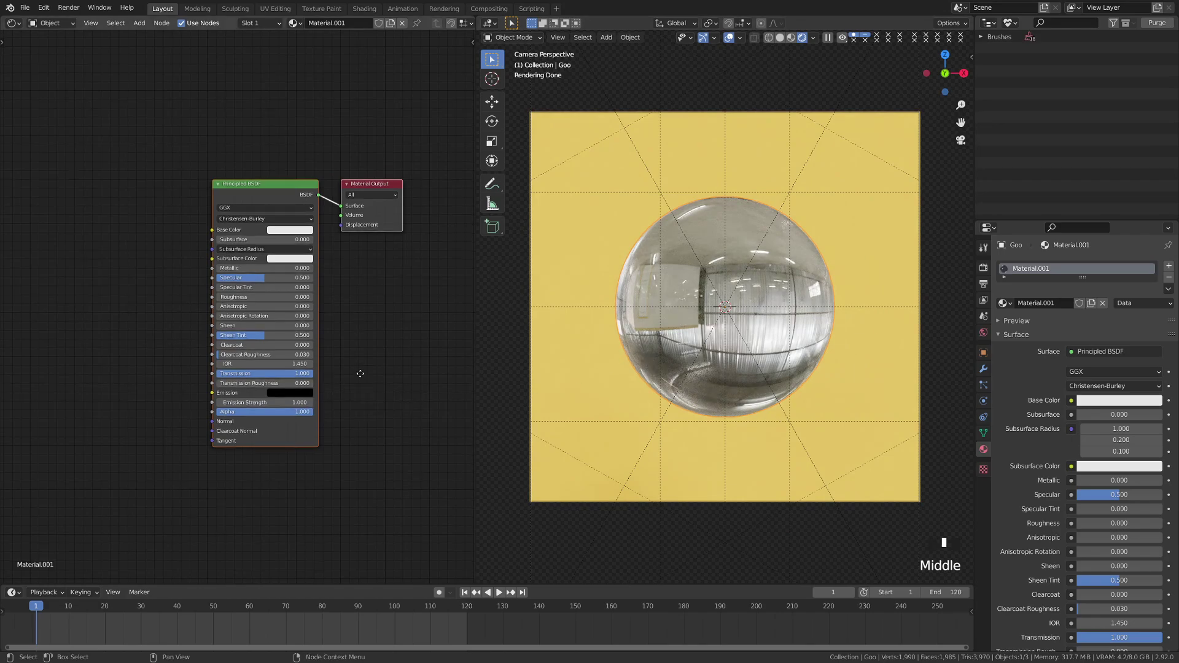
- Set the Principled BSDF's Transmission Roughness to 0.15
{"action": "middle_click_drag", "start_coordinate": [271, 390], "coordinate": [271, 370]}
{"action": "left_click", "coordinate": [271, 366]}
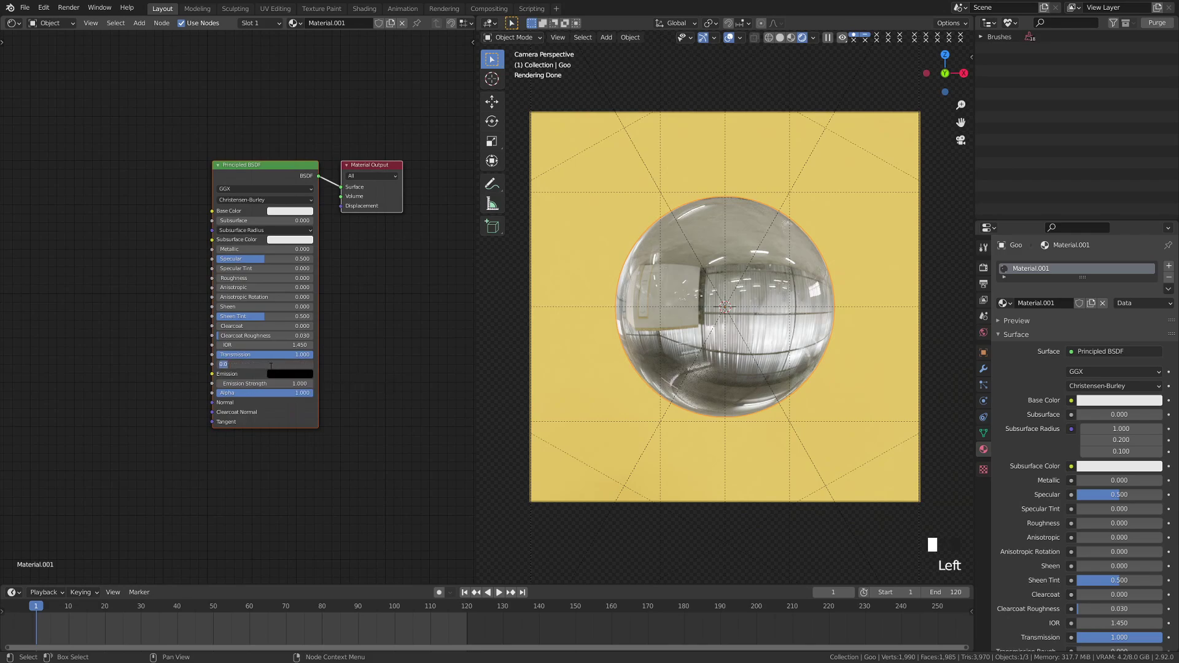
{"action": "type", "text": ".15"}
{"action": "key", "text": "Return"}
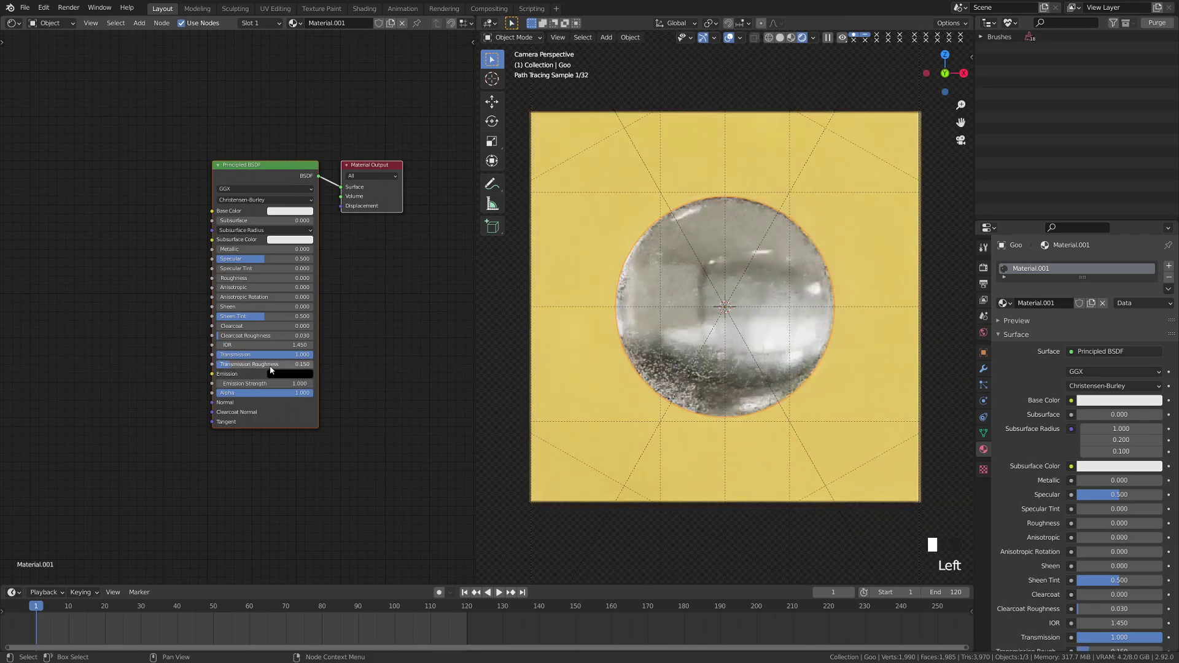
- Add a Noise Texture node beside the Principled BSDF and set its Scale to 5000
{"action": "middle_click_drag", "start_coordinate": [80, 326], "coordinate": [152, 343]}
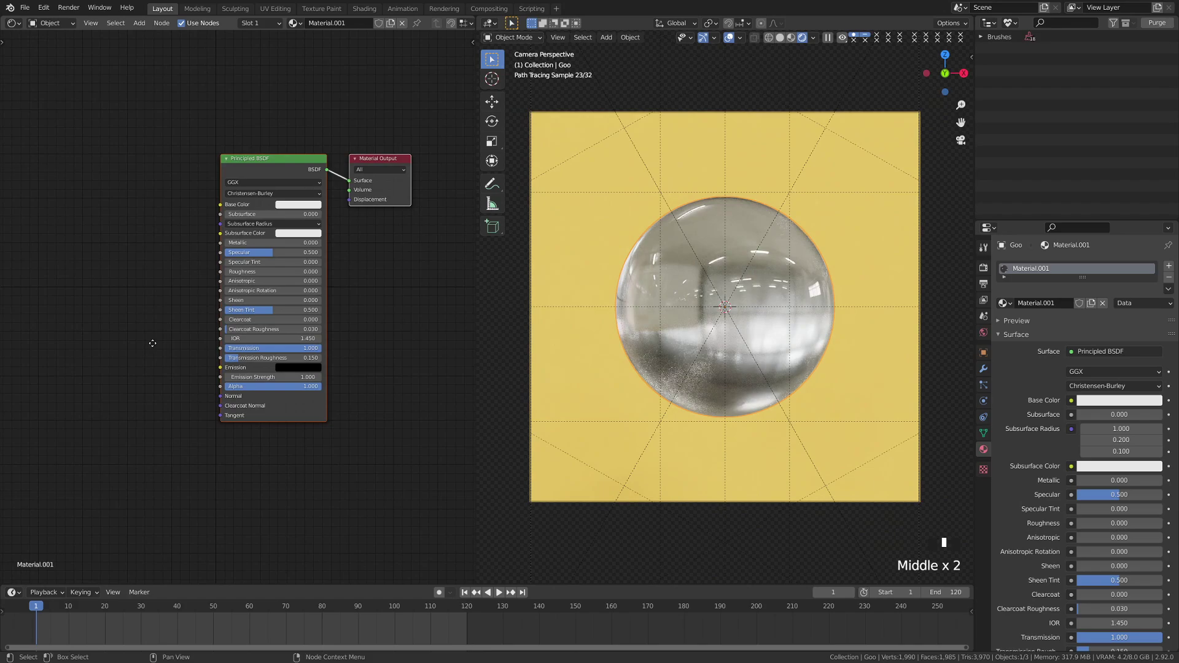
{"action": "middle_click_drag", "start_coordinate": [81, 371], "coordinate": [113, 354]}
{"action": "key", "text": "shift+a"}
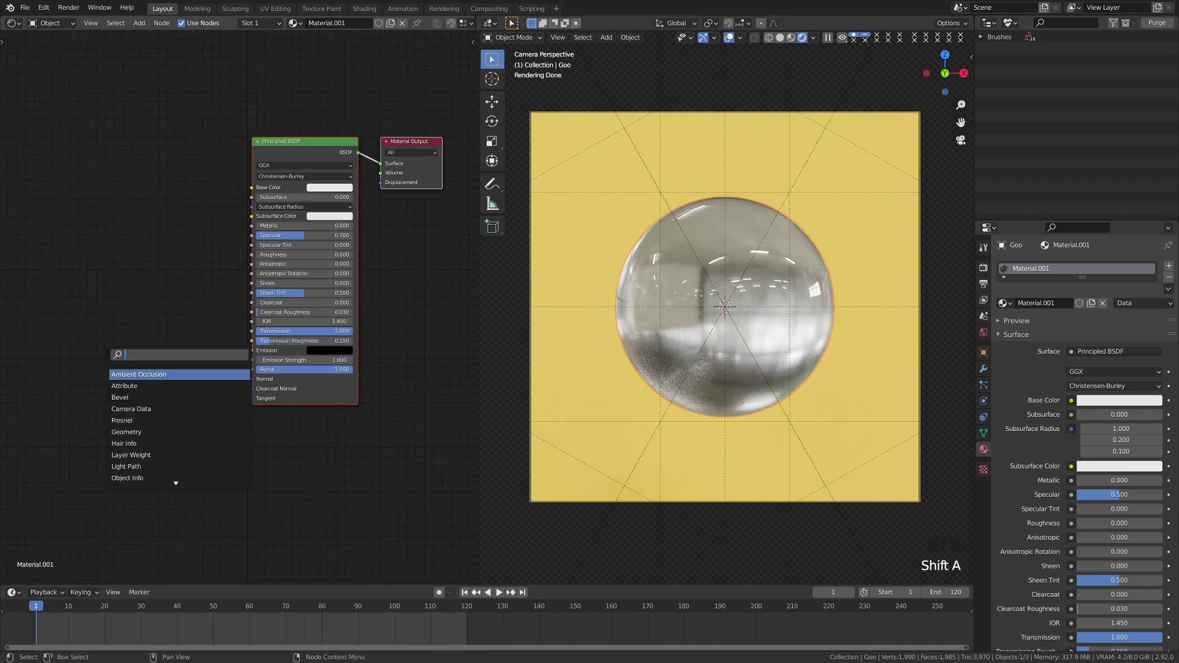
{"action": "type", "text": "noise"}
{"action": "key", "text": "Return"}
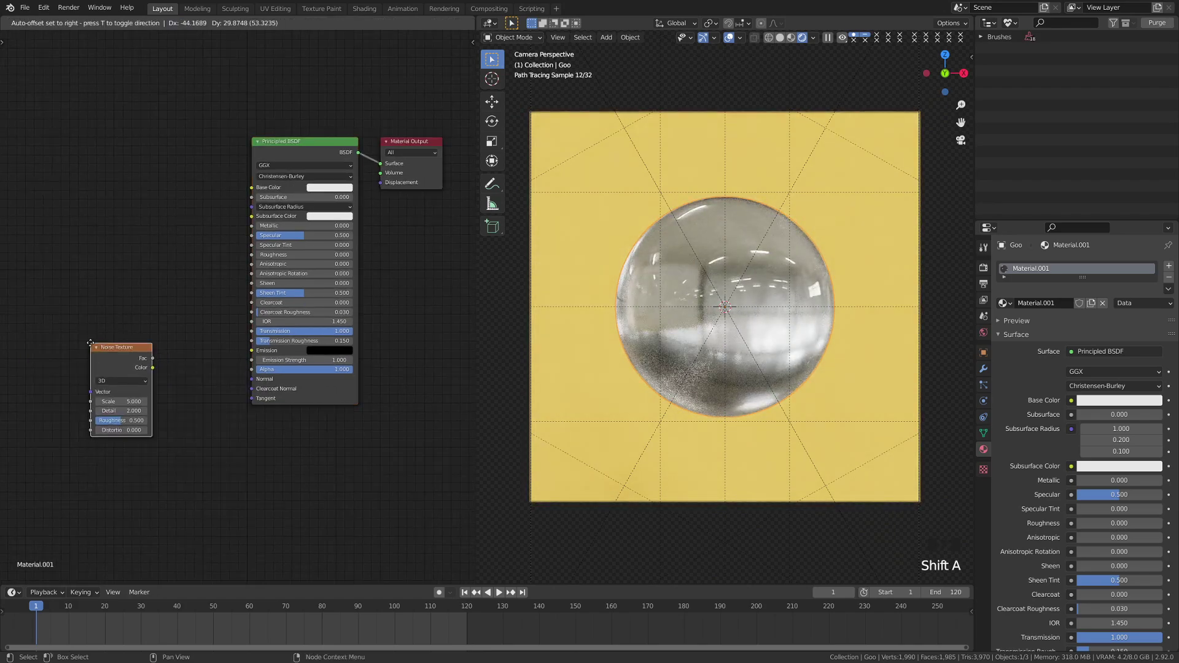
{"action": "left_click", "coordinate": [51, 320]}
{"action": "left_click", "coordinate": [109, 379]}
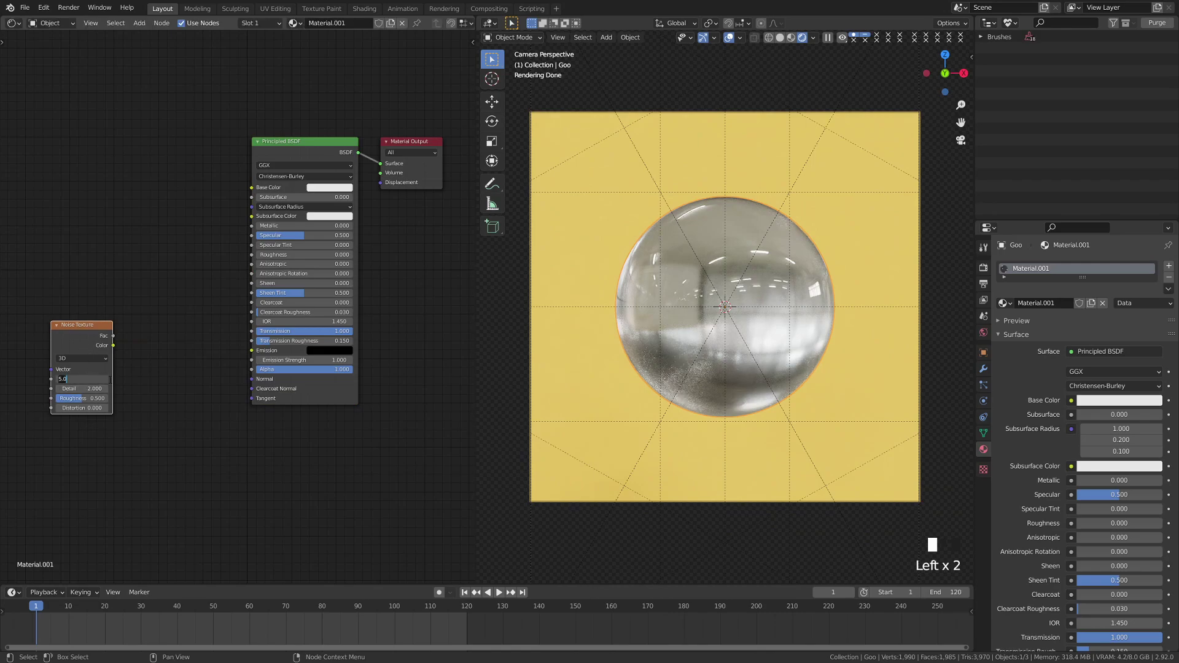
{"action": "type", "text": "000"}
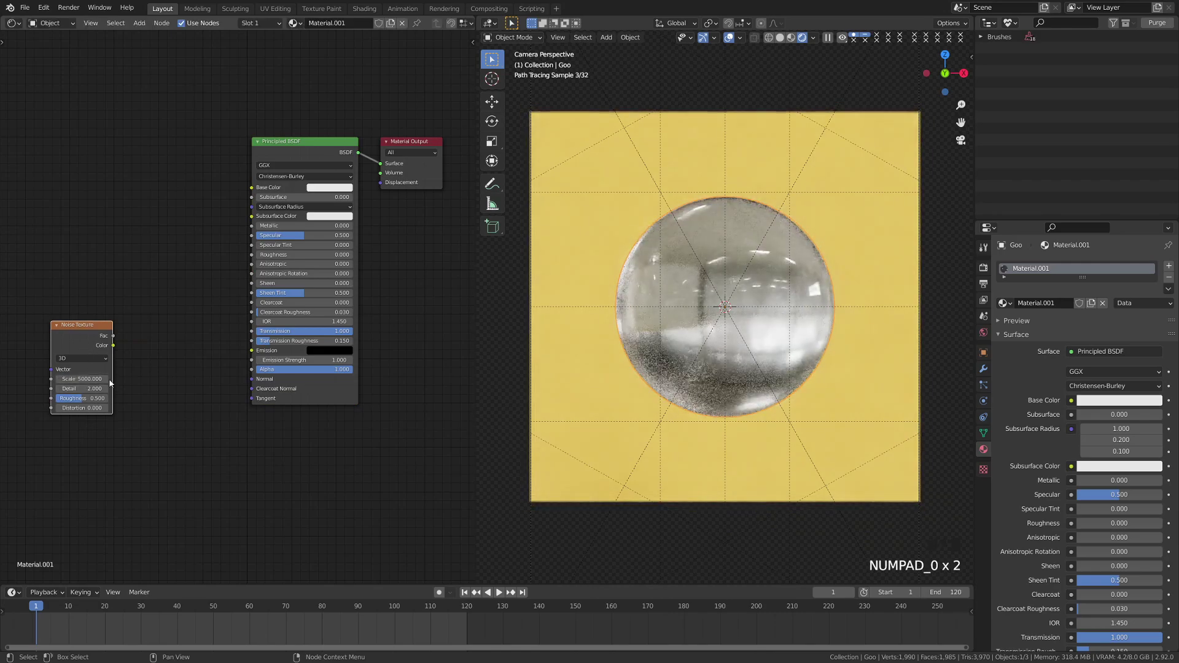
- Add a Bump node between the Noise Texture and the Principled BSDF
{"action": "left_click", "coordinate": [166, 371]}
{"action": "key", "text": "shift+a"}
{"action": "left_click", "coordinate": [166, 368]}
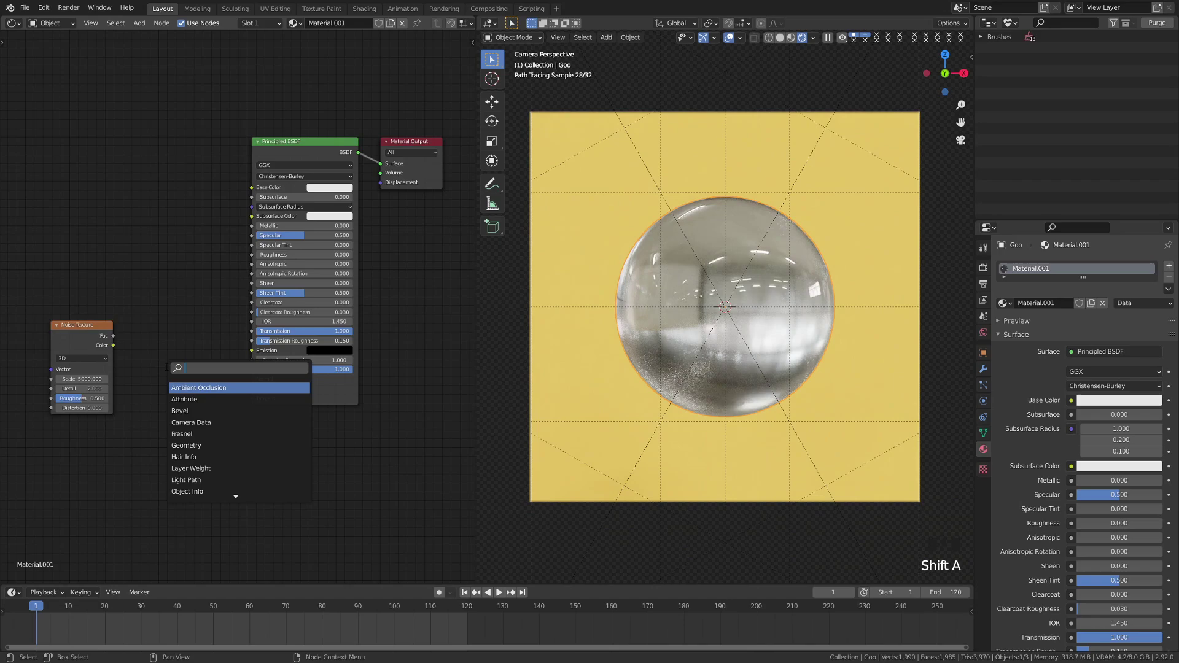
{"action": "type", "text": "bump"}
{"action": "key", "text": "Return"}
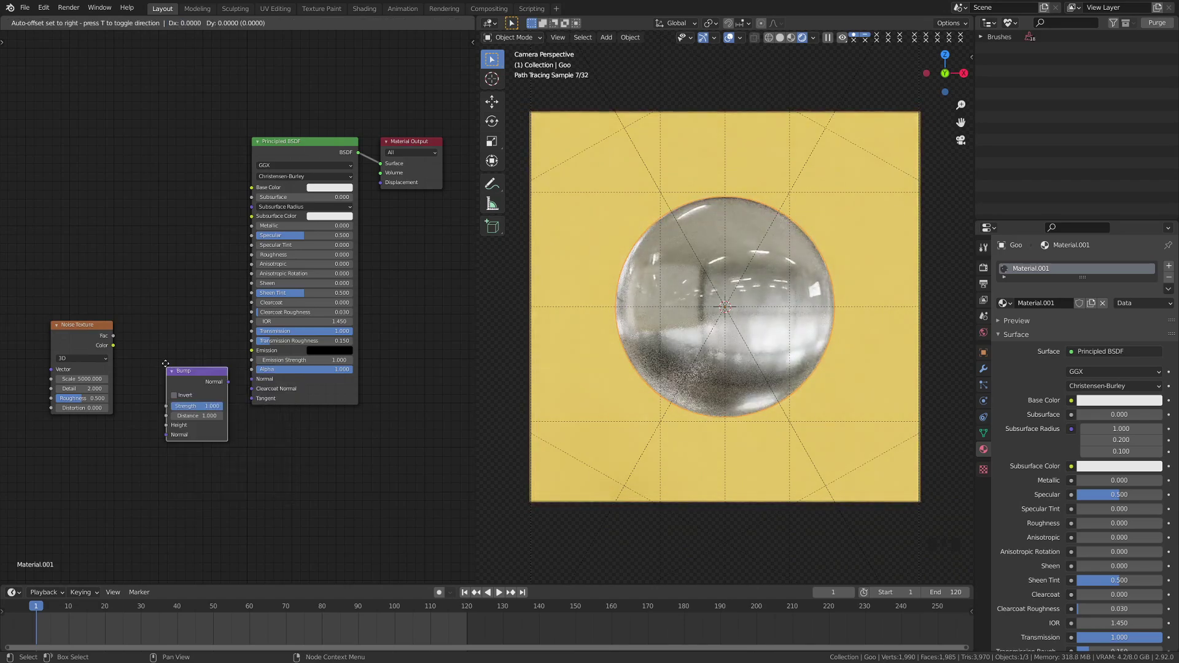
{"action": "left_click", "coordinate": [150, 350]}
- Link the noise Fac to the Bump Strength and the Bump output to the shader's Normal, with a Bump Distance of 0.05
{"action": "left_click_drag", "start_coordinate": [113, 336], "coordinate": [252, 379]}
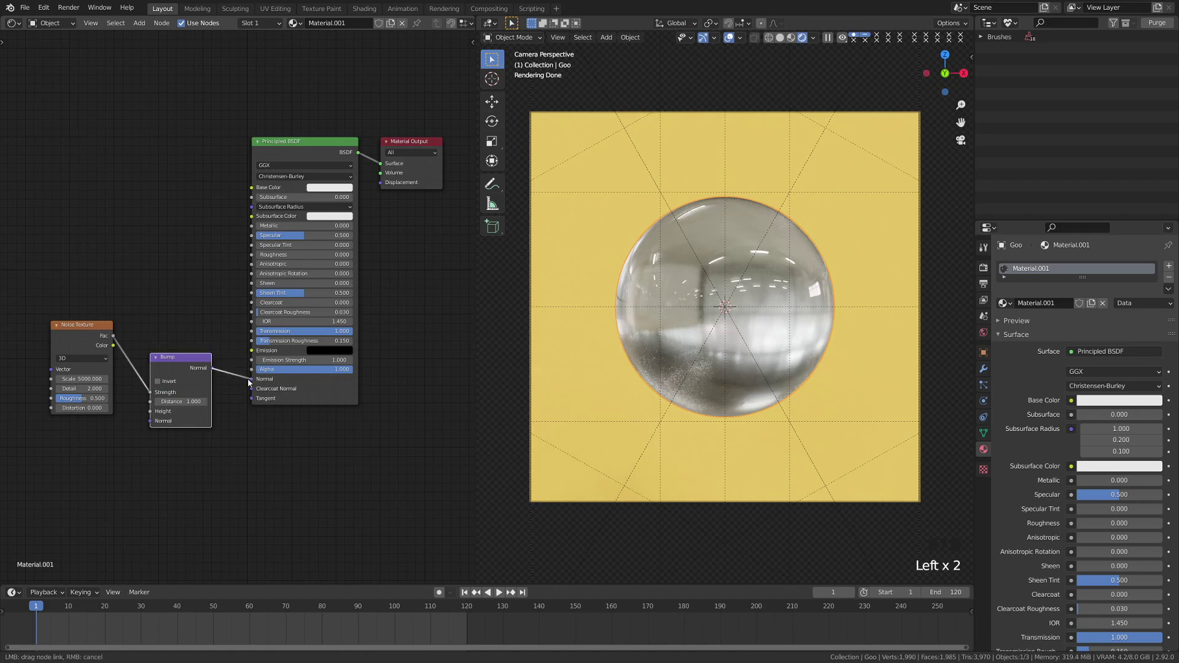
{"action": "left_click", "coordinate": [178, 402]}
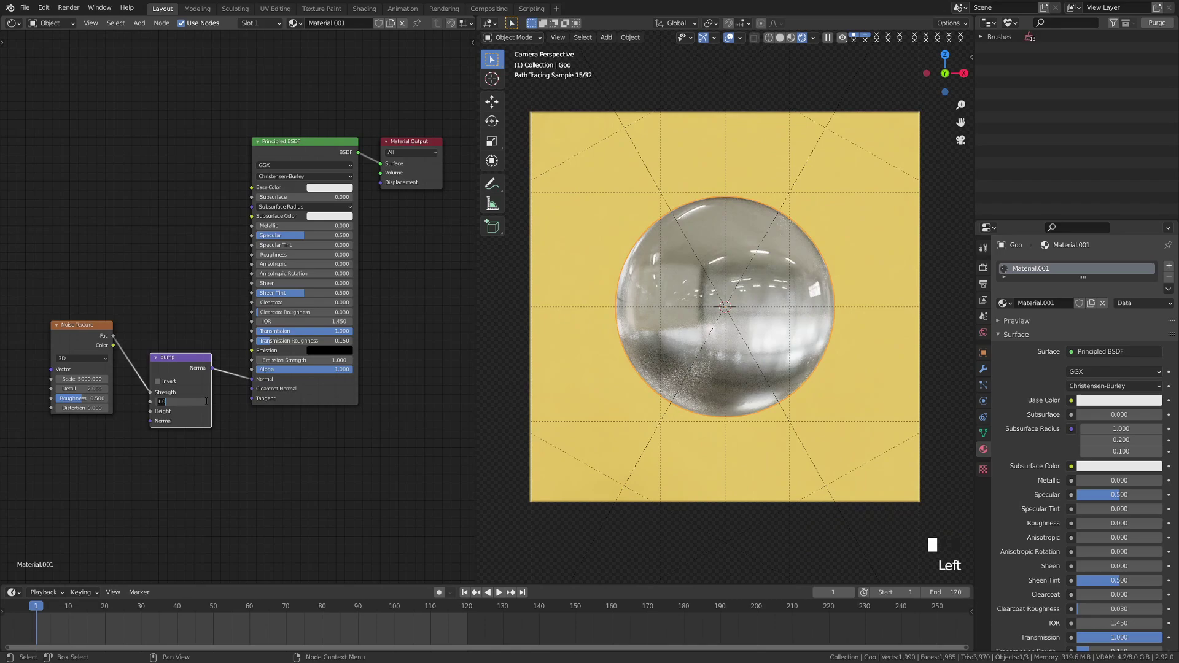
{"action": "key", "text": "Return"}
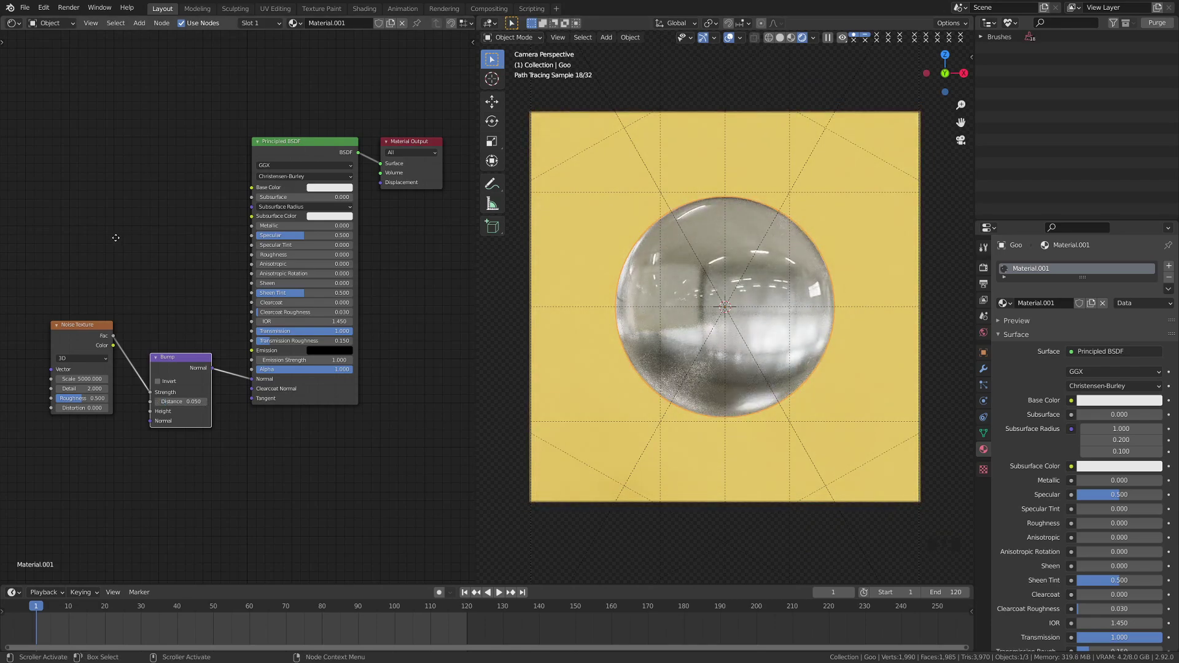
- Shift the Noise Texture node aside and add a ColorRamp node above the Bump node
{"action": "middle_click_drag", "start_coordinate": [203, 283], "coordinate": [199, 316]}
{"action": "left_click_drag", "start_coordinate": [80, 357], "coordinate": [40, 350]}
{"action": "left_click", "coordinate": [152, 322]}
{"action": "key", "text": "shift+a"}
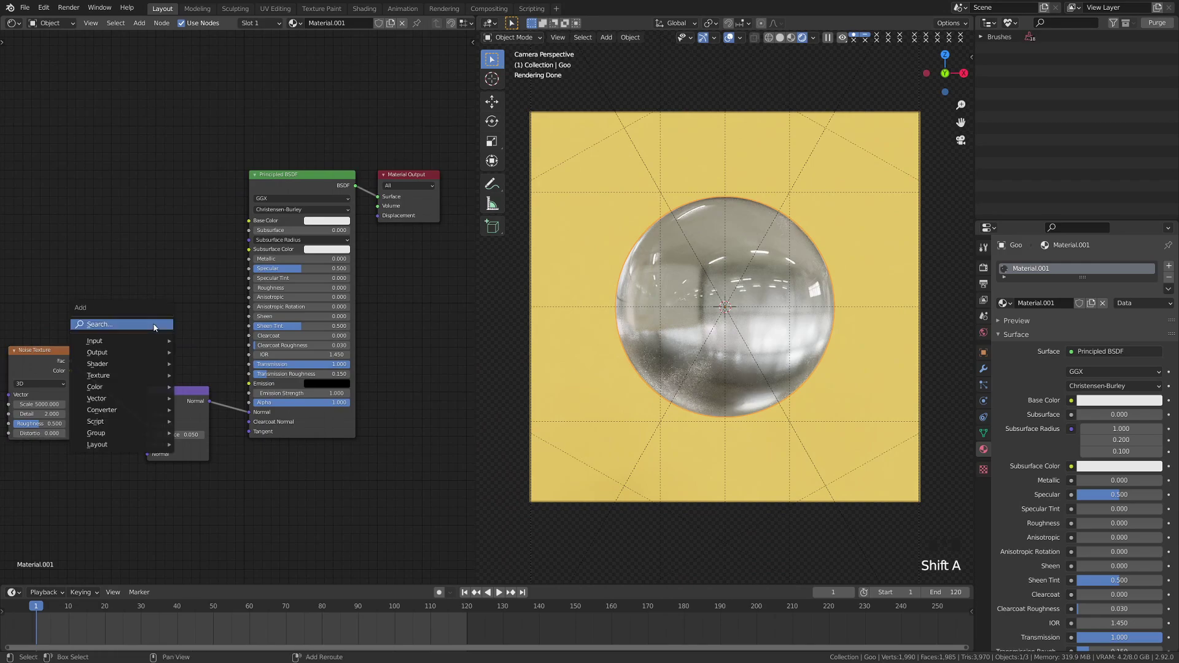
{"action": "type", "text": "color"}
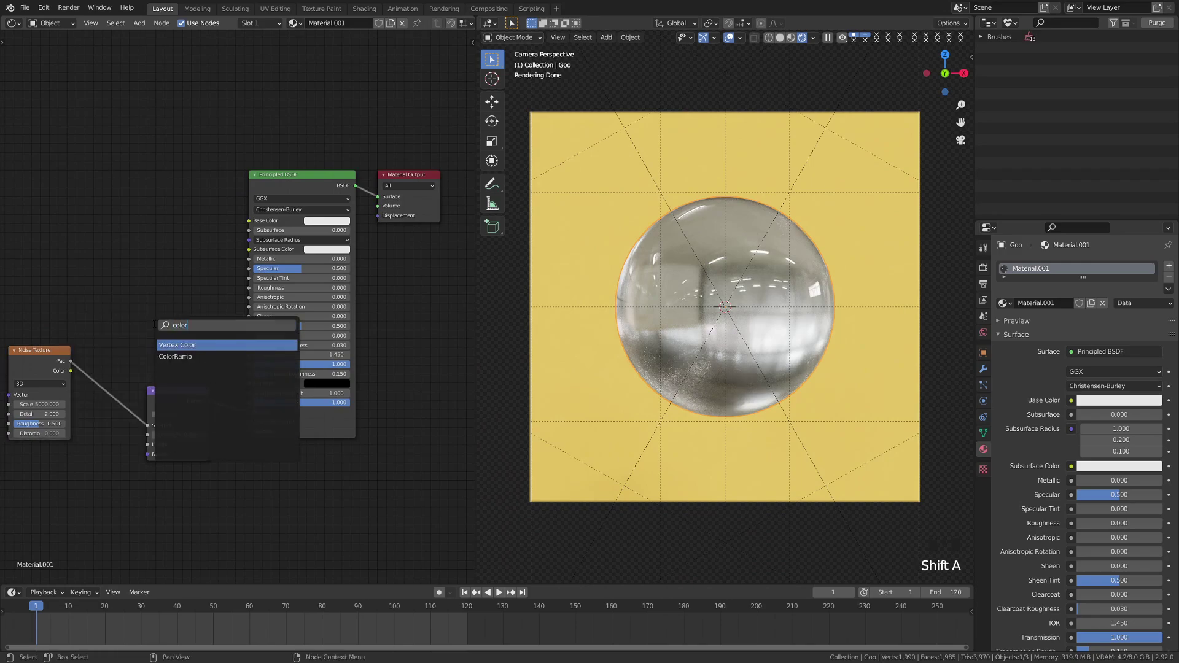
{"action": "key", "text": "Down"}
{"action": "key", "text": "Return"}
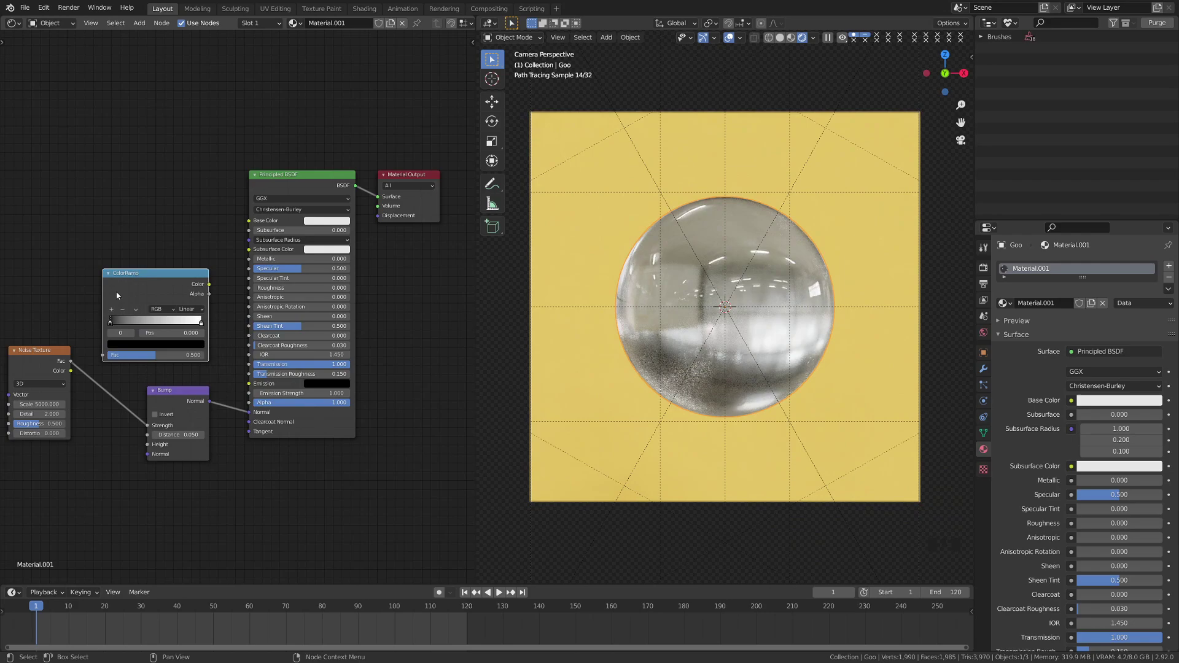
{"action": "left_click", "coordinate": [117, 296]}
- Connect the noise Fac to the ColorRamp and the ColorRamp's Color to the Principled BSDF's Roughness
{"action": "left_click_drag", "start_coordinate": [68, 334], "coordinate": [134, 332]}
{"action": "left_click_drag", "start_coordinate": [241, 260], "coordinate": [186, 251]}
{"action": "left_click", "coordinate": [208, 252]}
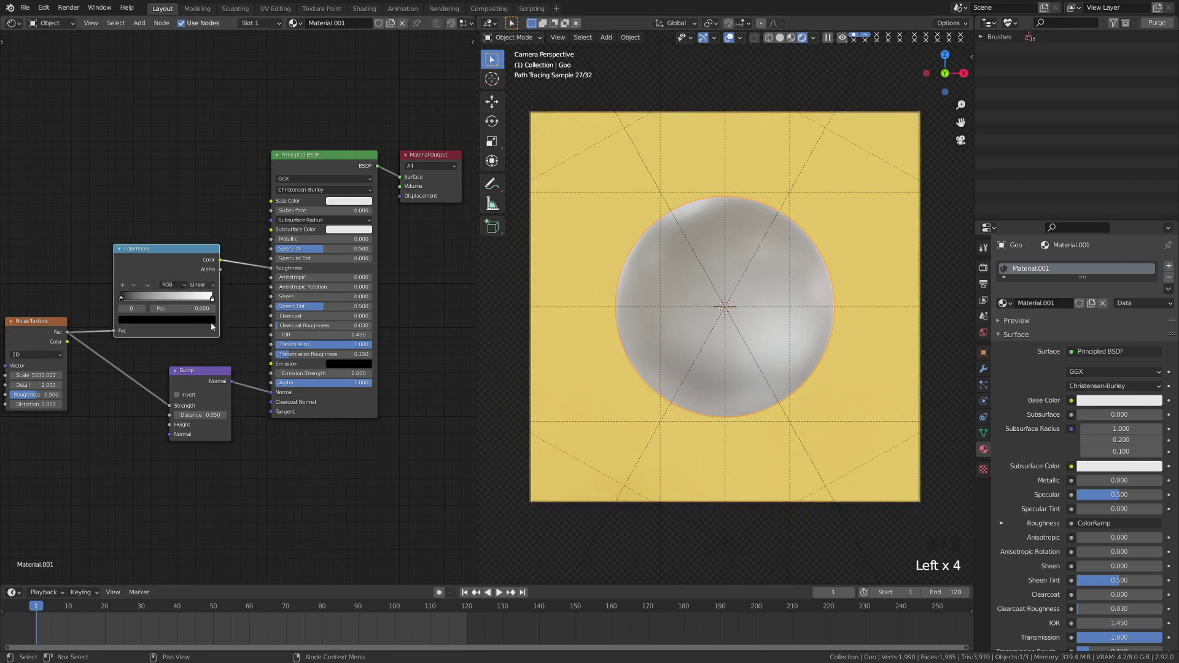
- Darken the ColorRamp's white stop to nearly black
{"action": "left_click", "coordinate": [212, 298]}
{"action": "left_click", "coordinate": [203, 320]}
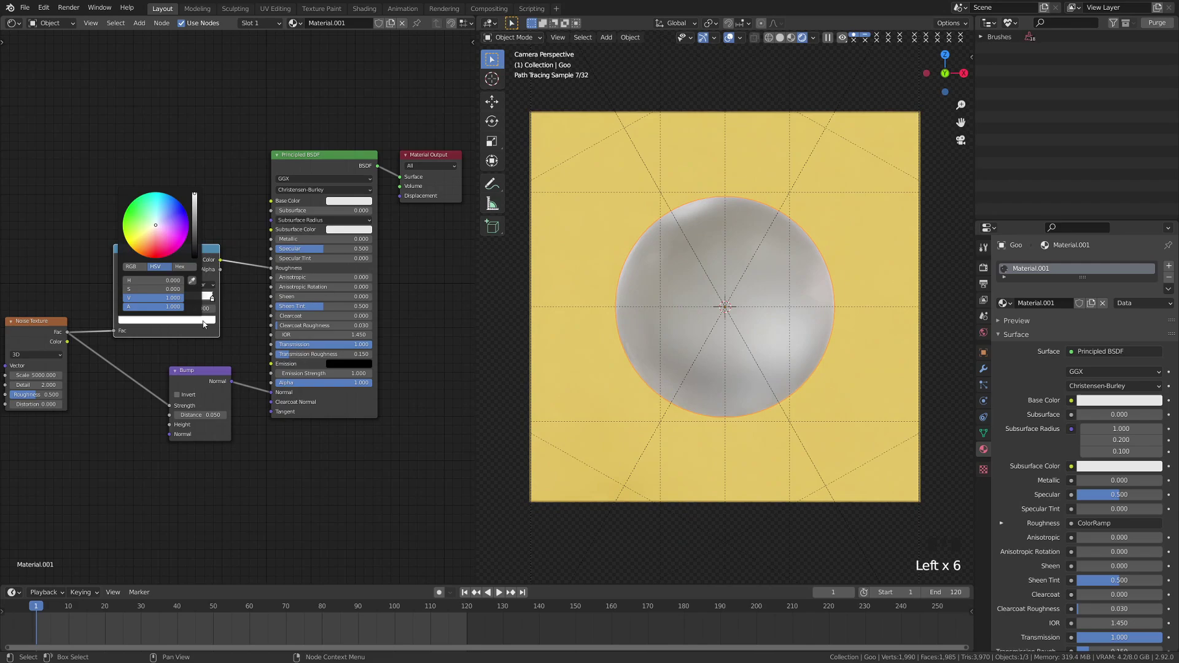
{"action": "left_click_drag", "start_coordinate": [194, 231], "coordinate": [194, 252]}
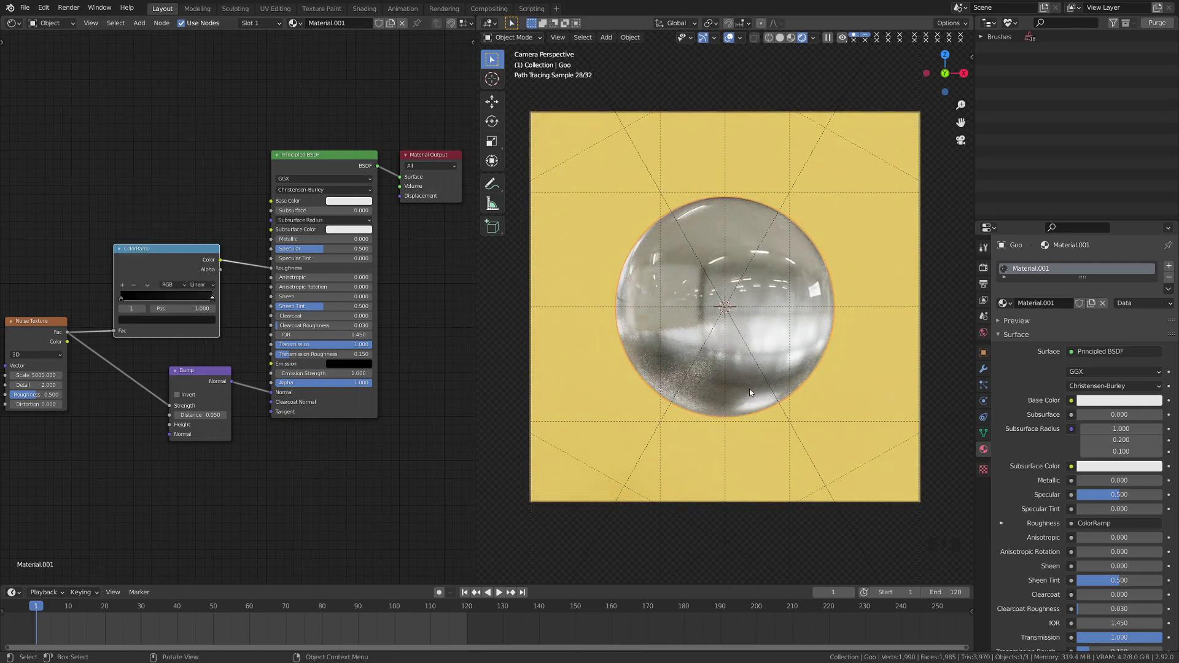
- Move the Material Output node farther from the shader and set the Principled BSDF's Base Color to bright green
{"action": "middle_click_drag", "start_coordinate": [402, 393], "coordinate": [394, 232], "text": "shift"}
{"action": "left_click_drag", "start_coordinate": [333, 149], "coordinate": [371, 144]}
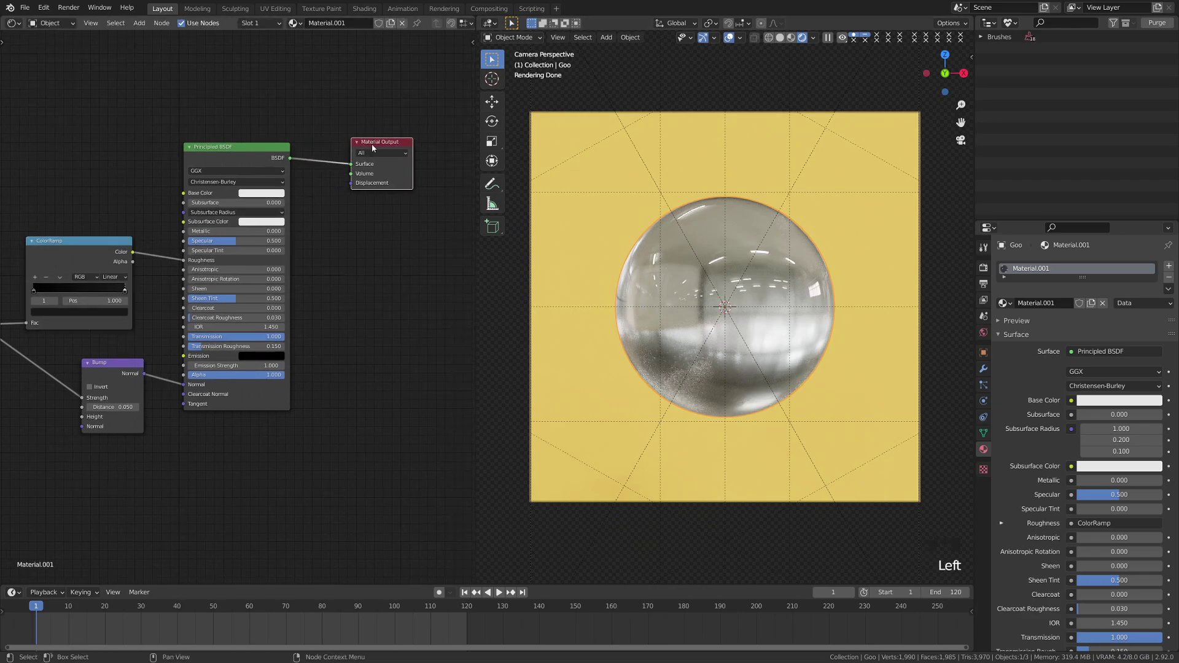
{"action": "left_click", "coordinate": [267, 193]}
{"action": "left_click_drag", "start_coordinate": [272, 103], "coordinate": [252, 90]}
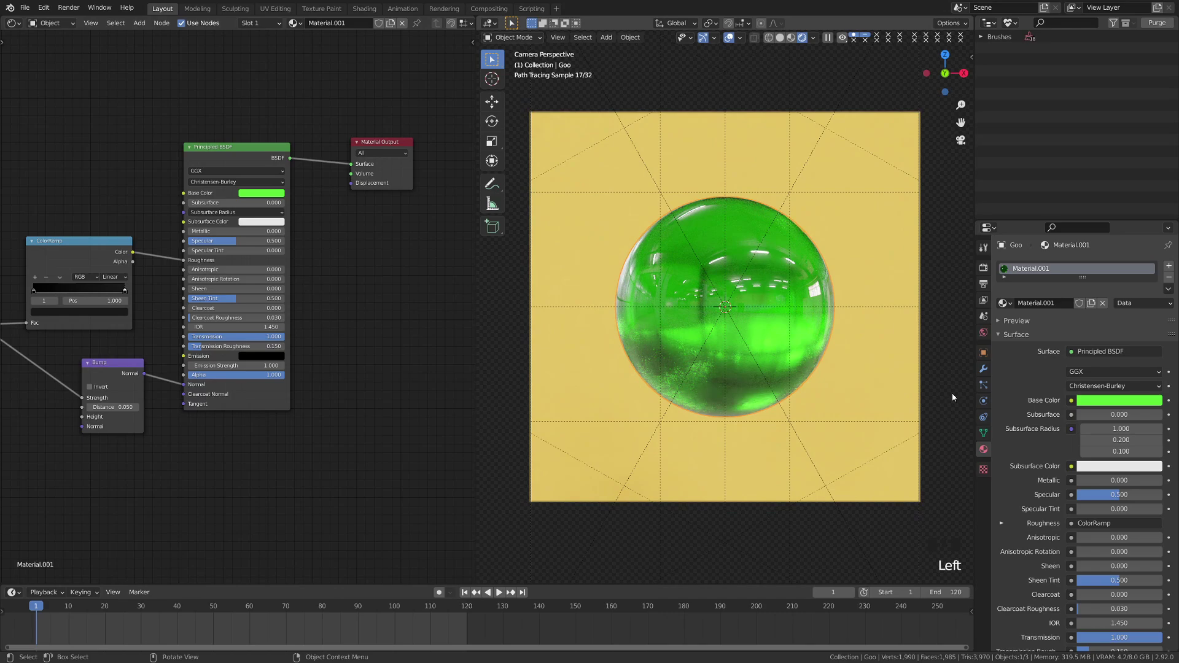
- Add a Hair particle system to the Goo sphere and name its settings Air-Bubble
{"action": "left_click", "coordinate": [983, 369]}
{"action": "left_click", "coordinate": [983, 385]}
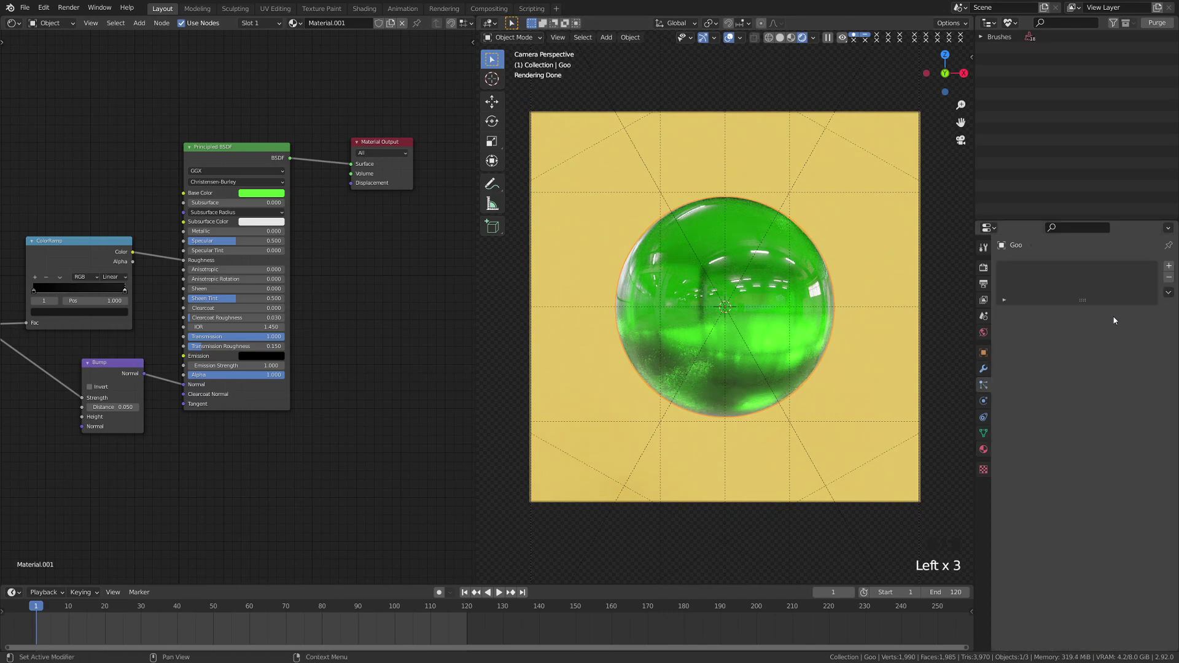
{"action": "left_click", "coordinate": [1168, 266]}
{"action": "left_click", "coordinate": [1081, 314]}
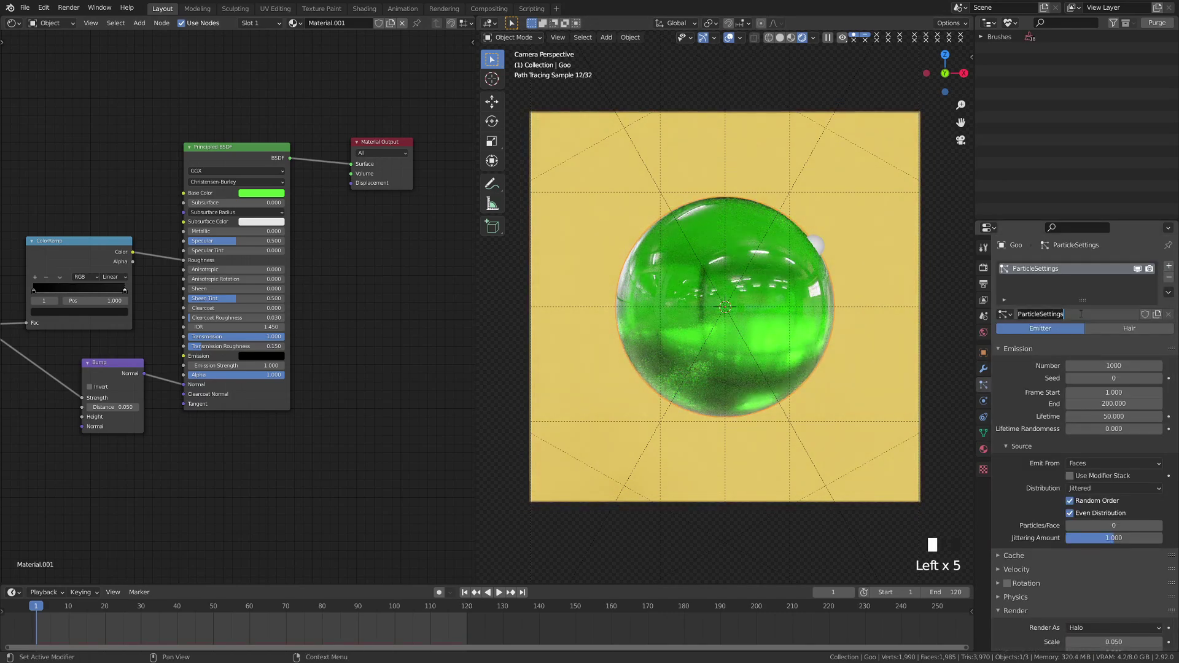
{"action": "type", "text": "Air-Bubb"}
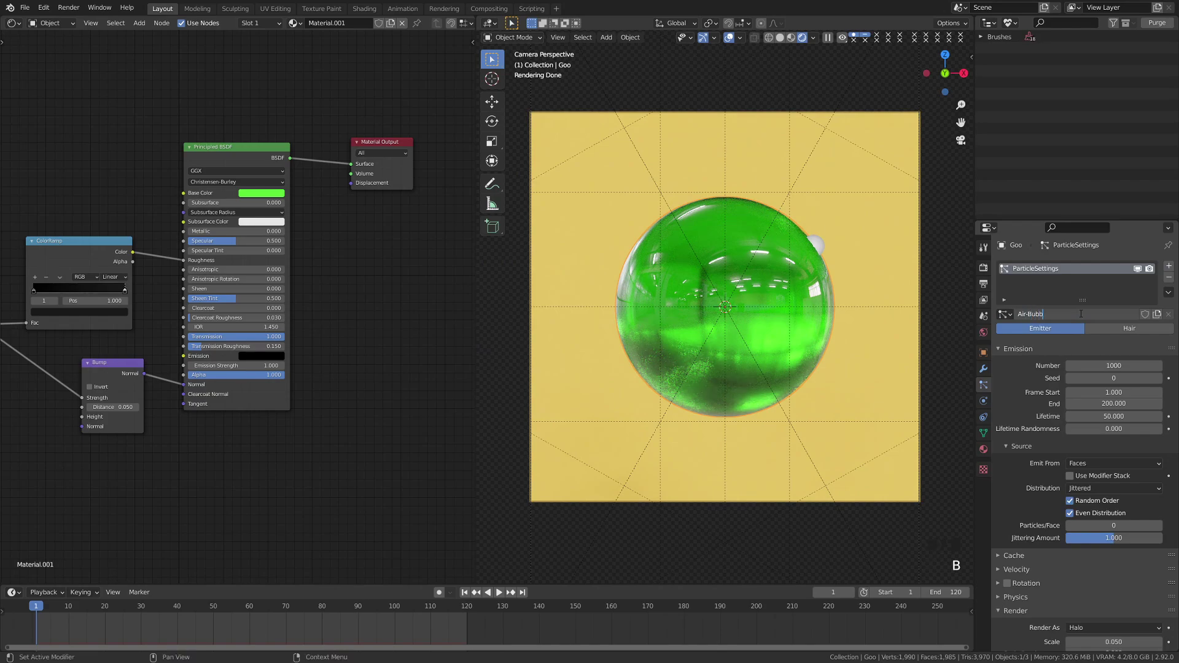
{"action": "type", "text": "le"}
{"action": "key", "text": "Return"}
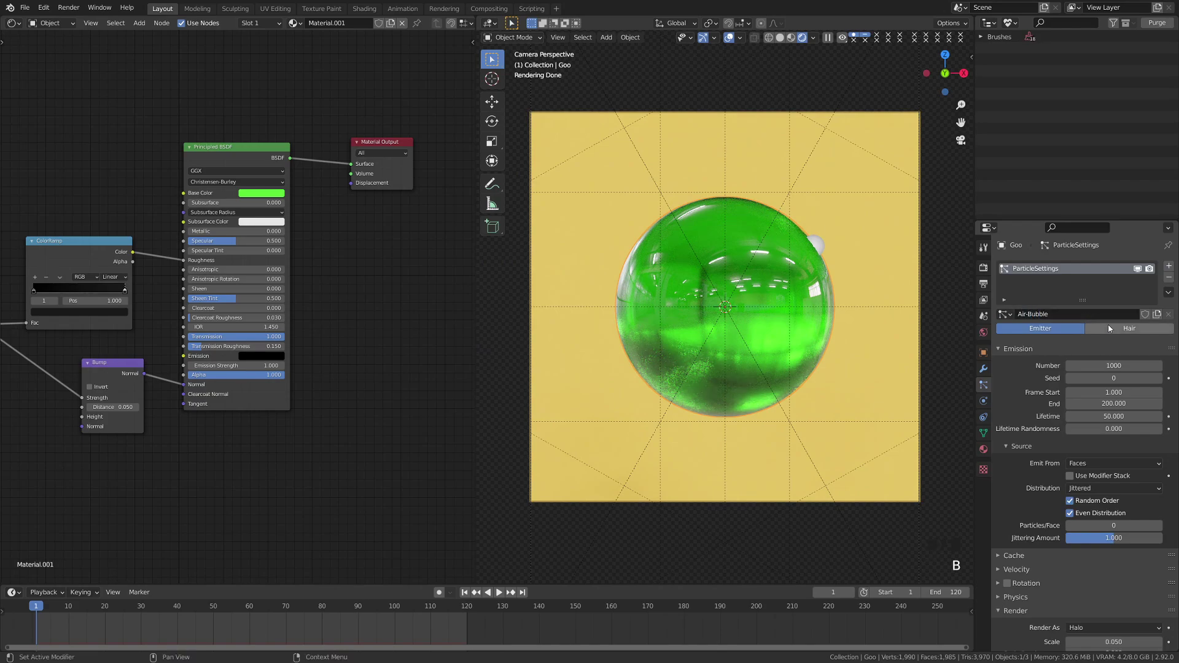
{"action": "left_click", "coordinate": [1109, 327]}
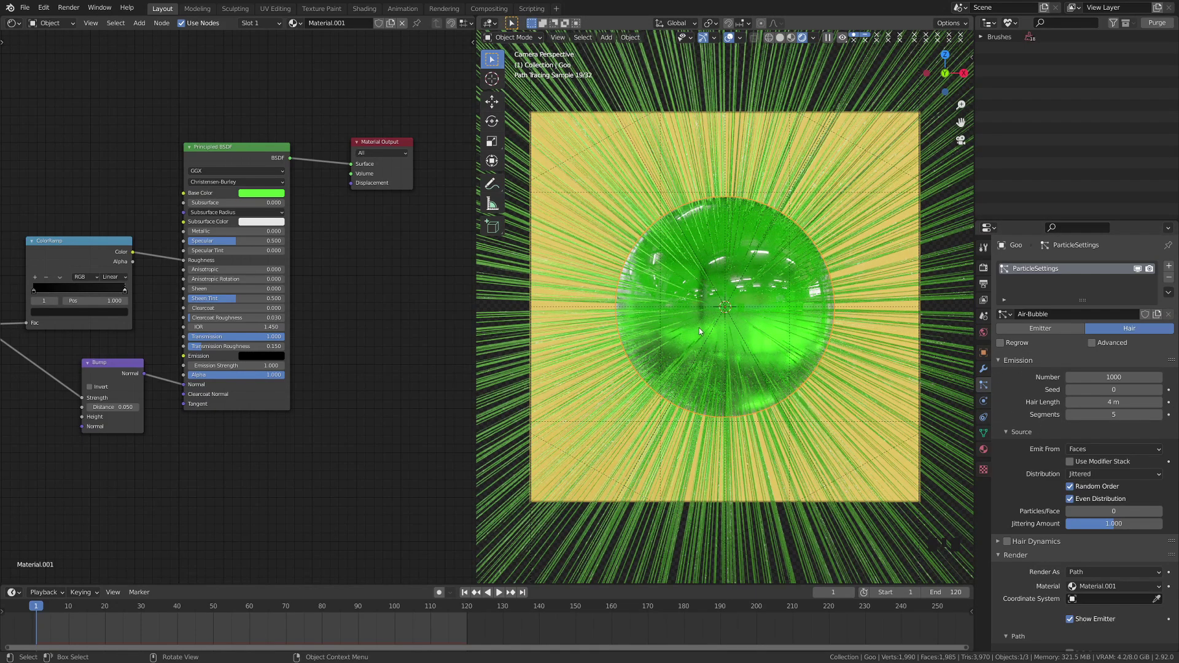
- Hide the Goo sphere and add a UV Sphere mesh to the scene
{"action": "key", "text": "h"}
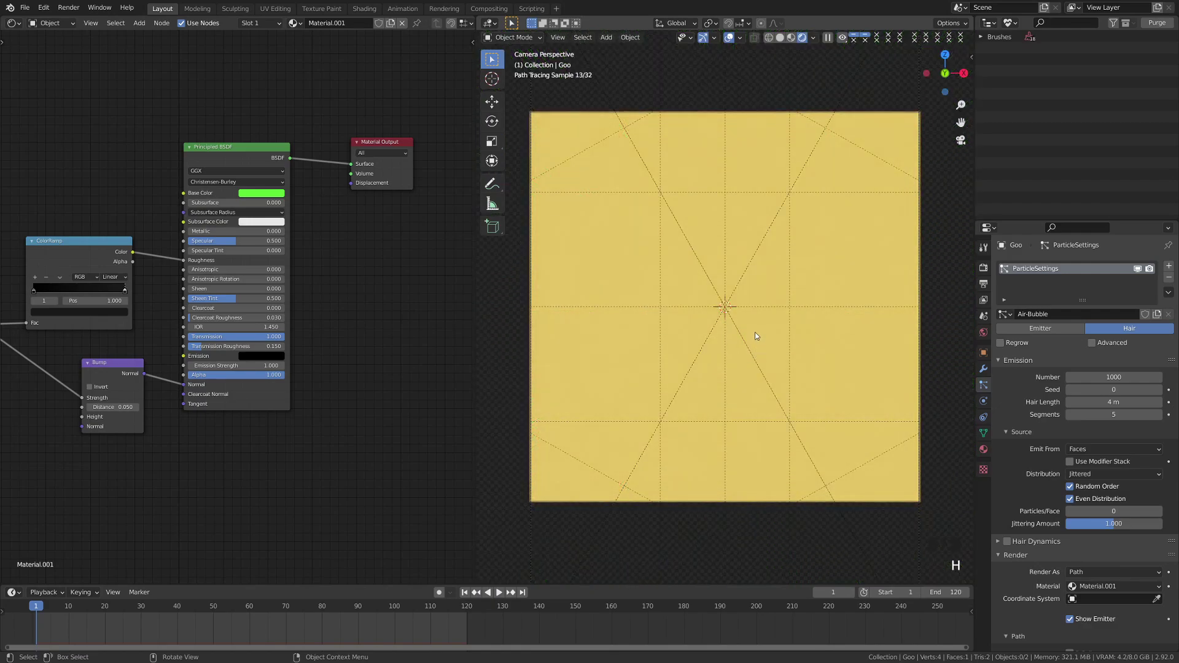
{"action": "key", "text": "shift+a"}
{"action": "mouse_move", "coordinate": [754, 332]}
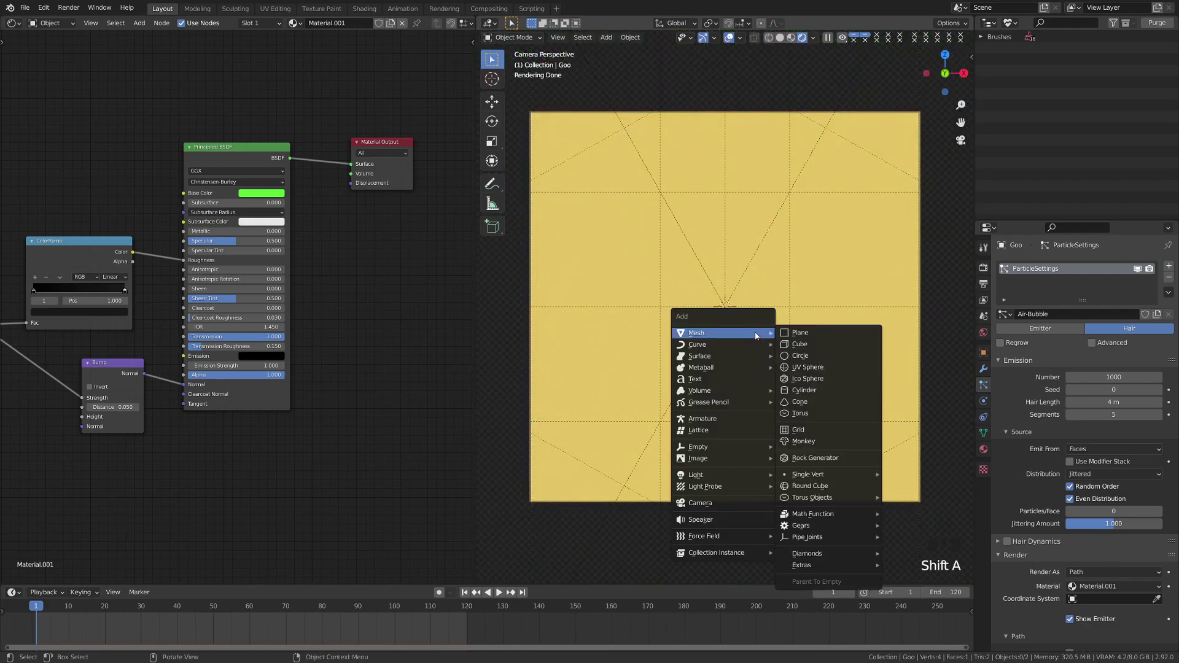
{"action": "left_click", "coordinate": [817, 373]}
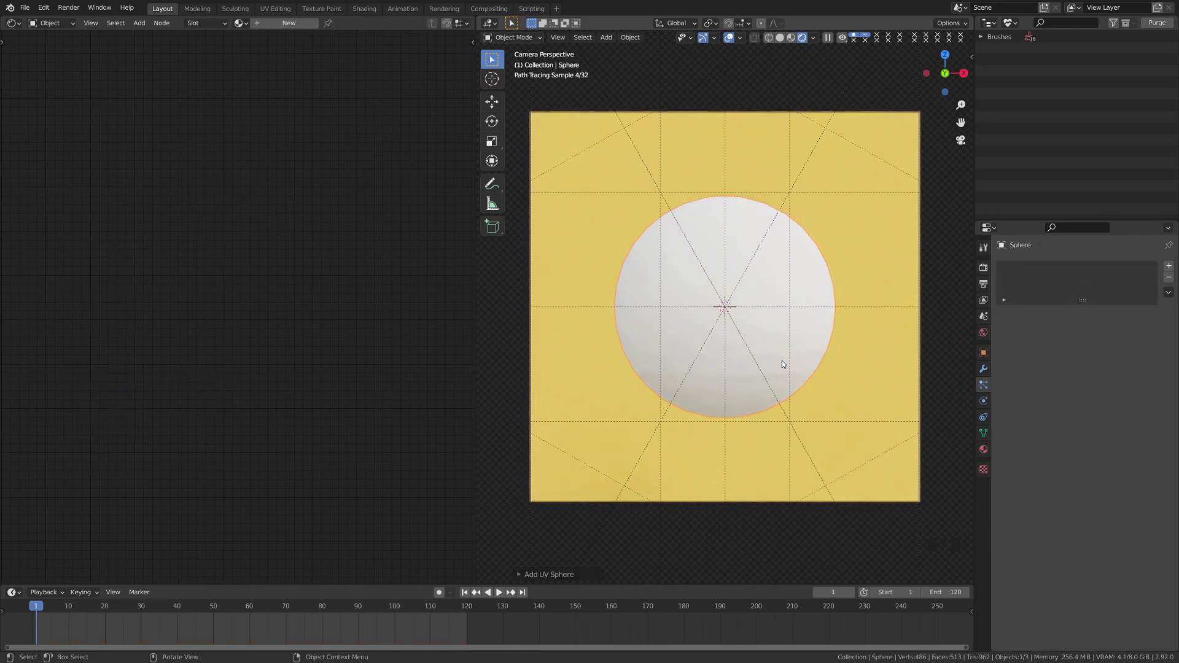
- Enter Edit Mode on the new UV sphere and turn on the Face Orientation overlay
{"action": "key", "text": "Tab"}
{"action": "left_click", "coordinate": [771, 314]}
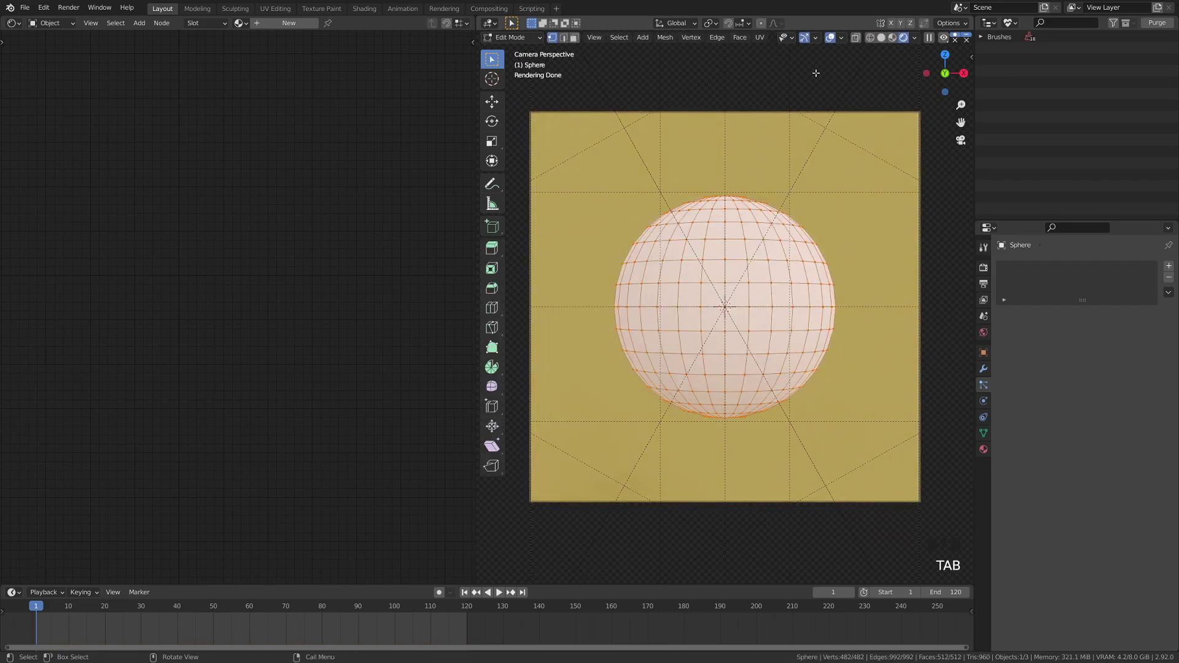
{"action": "left_click", "coordinate": [842, 38]}
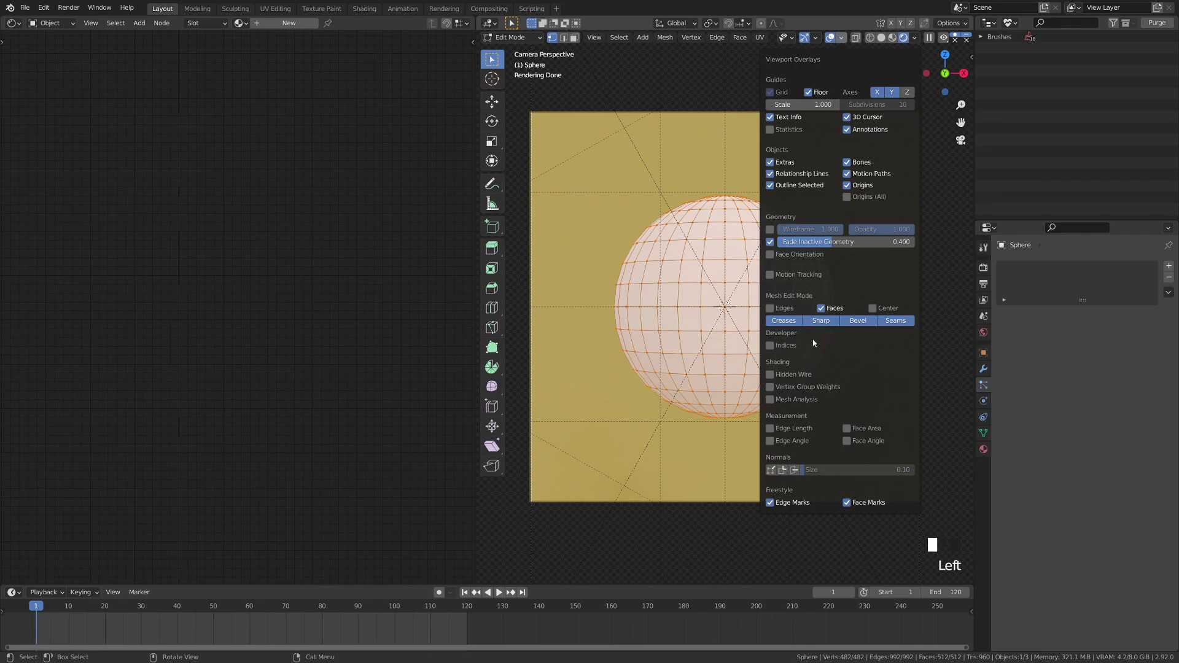
{"action": "left_click", "coordinate": [842, 38]}
{"action": "left_click", "coordinate": [771, 254]}
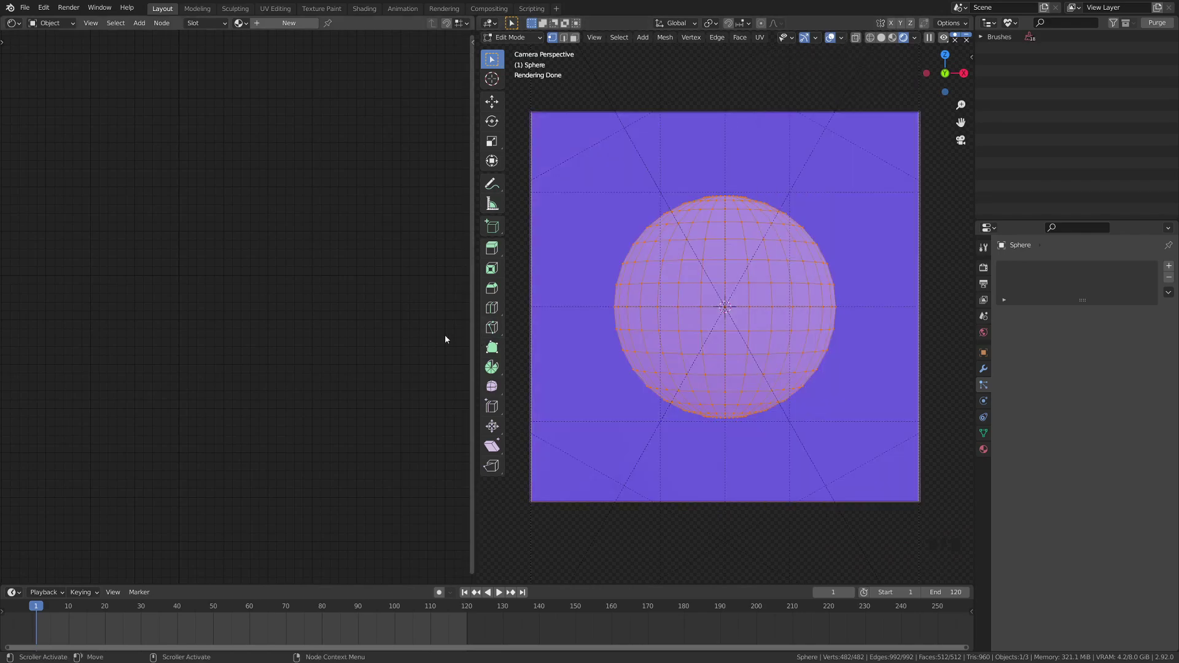
- Flip the normals of the sphere's entire mesh so its faces point inward, and leave the mesh deselected
{"action": "key", "text": "a"}
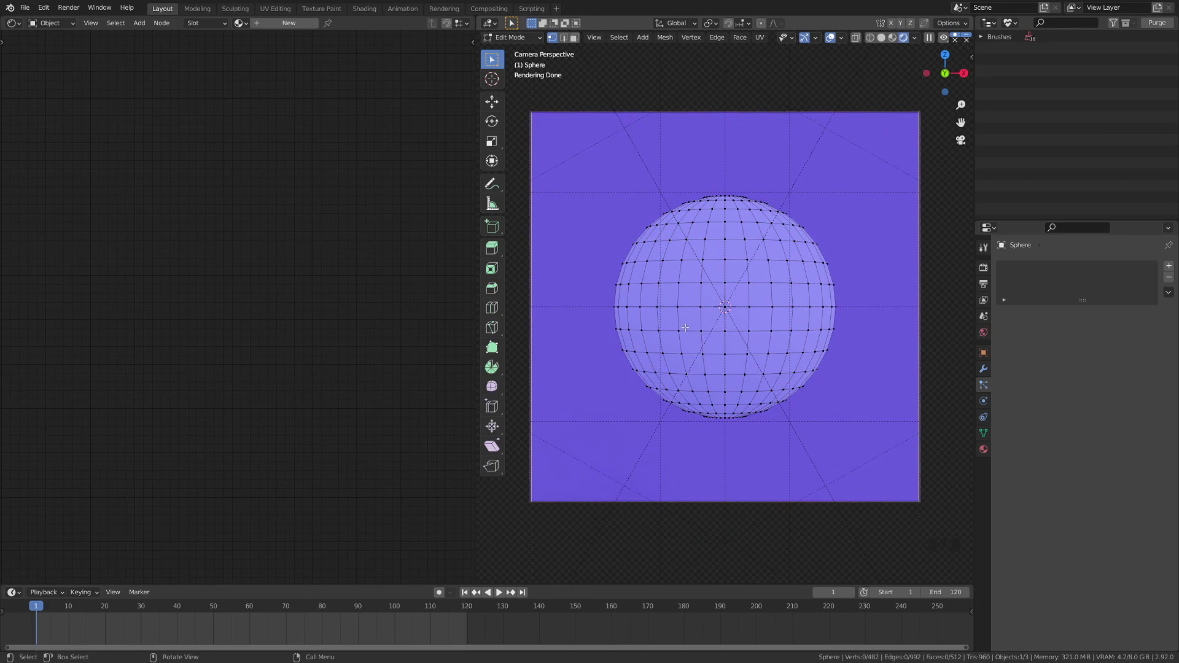
{"action": "key", "text": "l"}
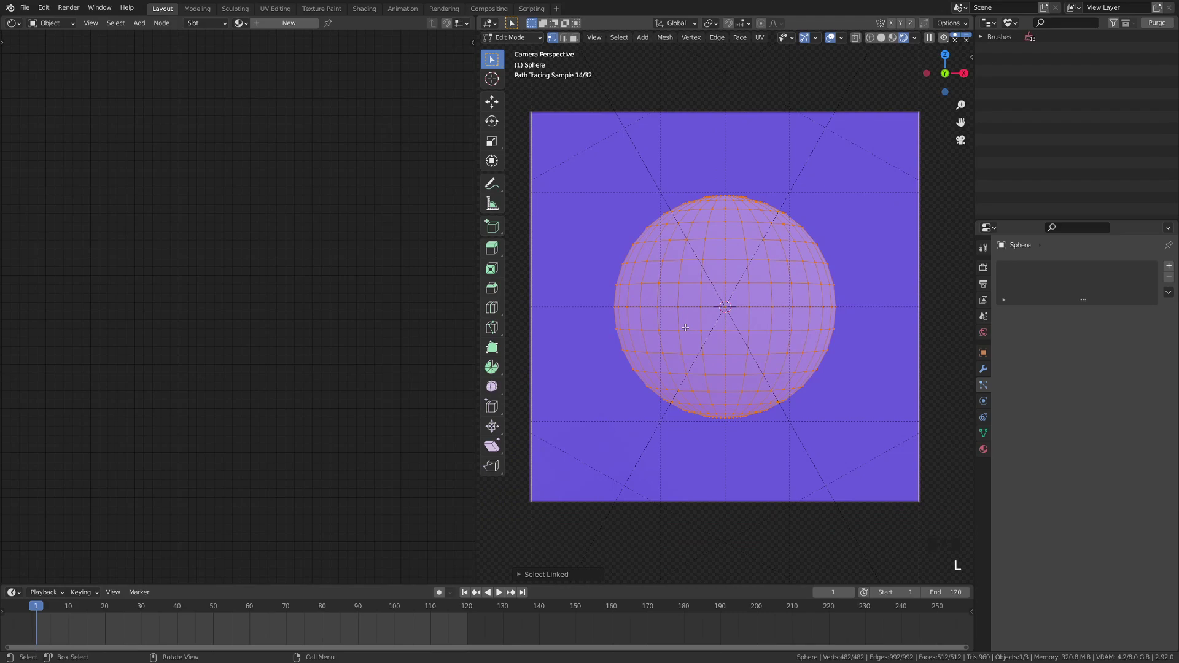
{"action": "key", "text": "space"}
{"action": "type", "text": "flip"}
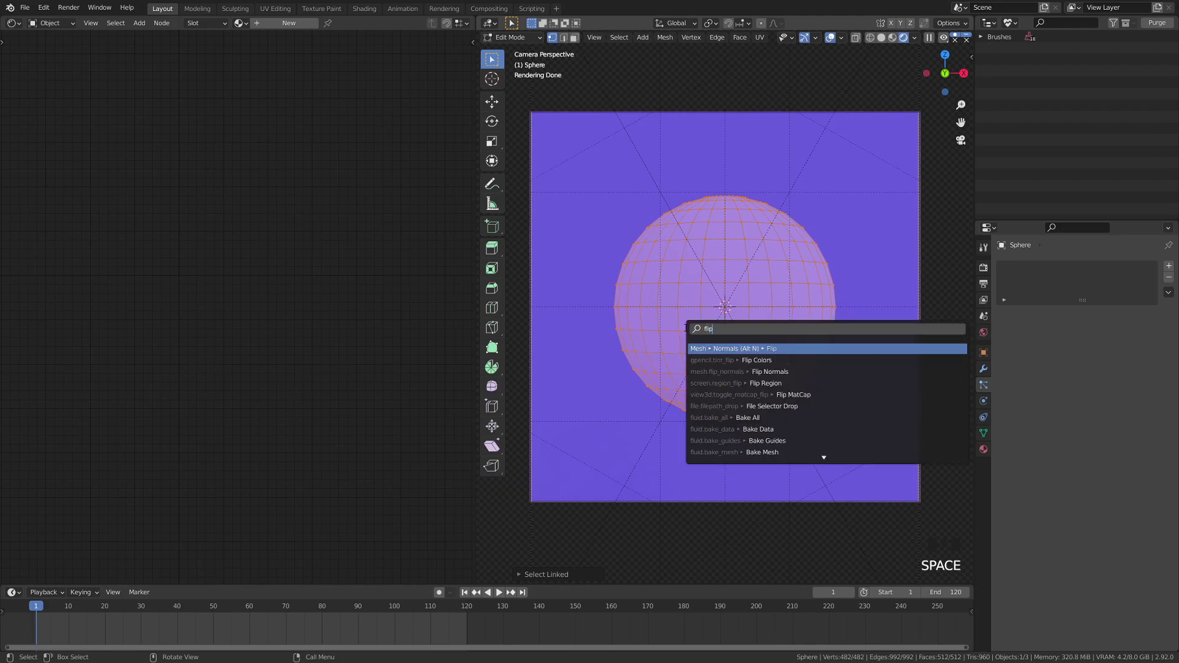
{"action": "type", "text": " norma"}
{"action": "key", "text": "Down"}
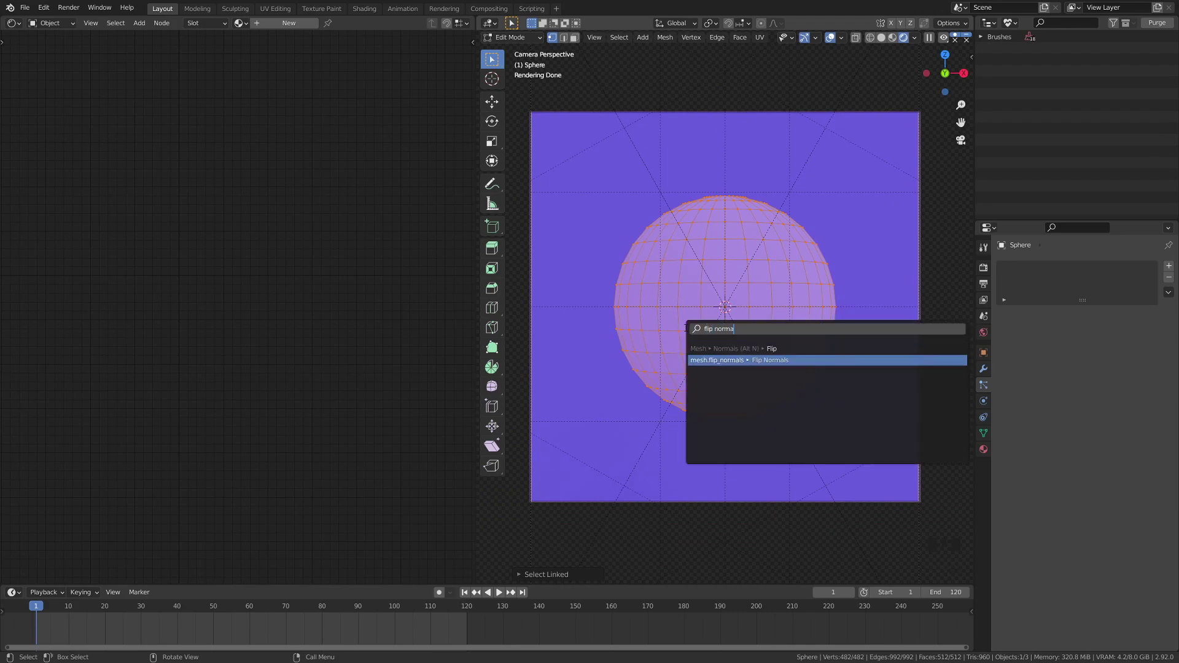
{"action": "key", "text": "Return"}
{"action": "key", "text": "a"}
{"action": "key", "text": "a"}
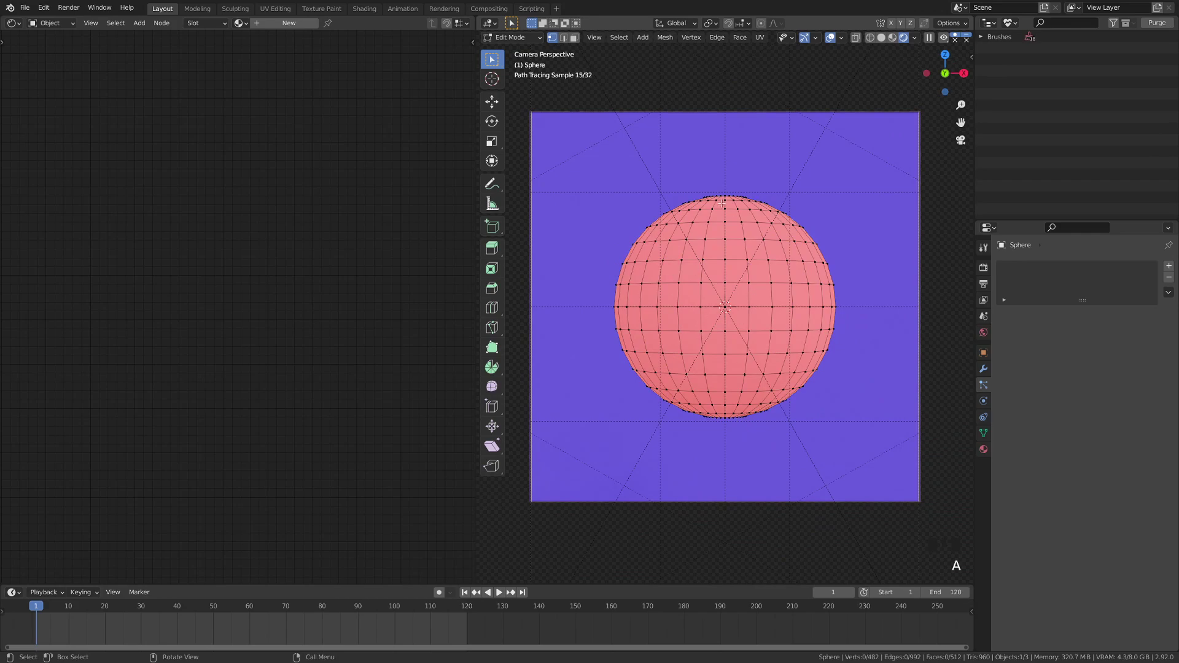
- Turn off the Face Orientation overlay and return the sphere to Object Mode
{"action": "left_click", "coordinate": [841, 38]}
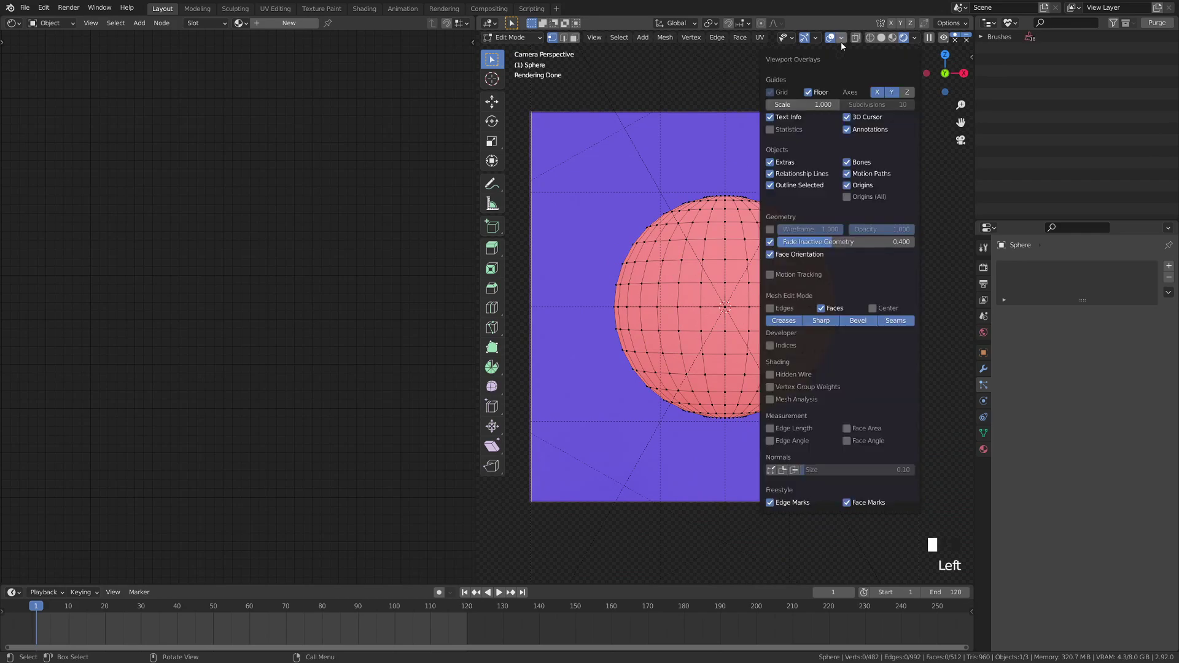
{"action": "left_click", "coordinate": [771, 254]}
{"action": "key", "text": "Tab"}
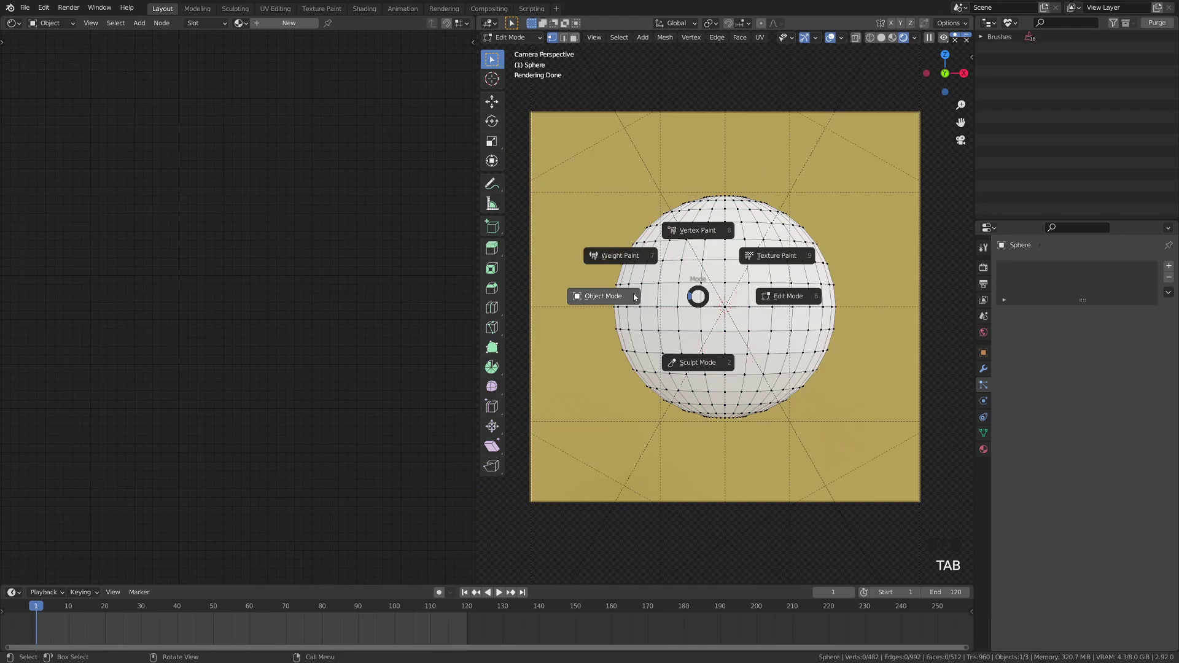
{"action": "left_click", "coordinate": [679, 330]}
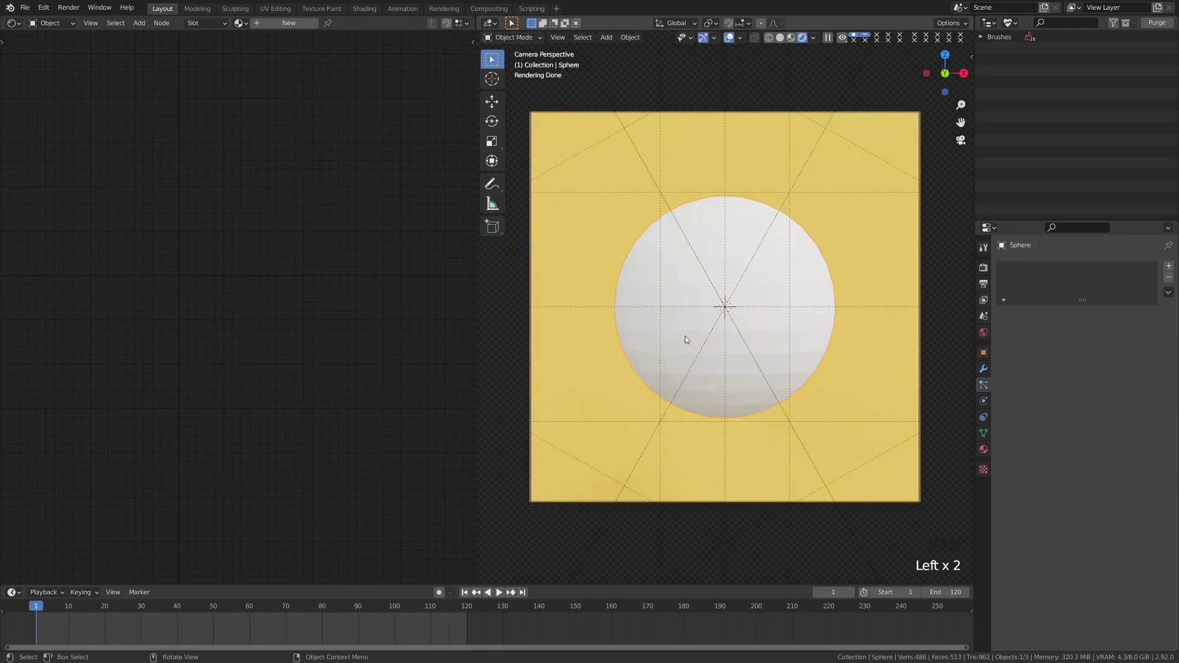
- Scale the sphere down to a tiny size and move it about 5.12 m down along Z, behind the background plane
{"action": "key", "text": "s"}
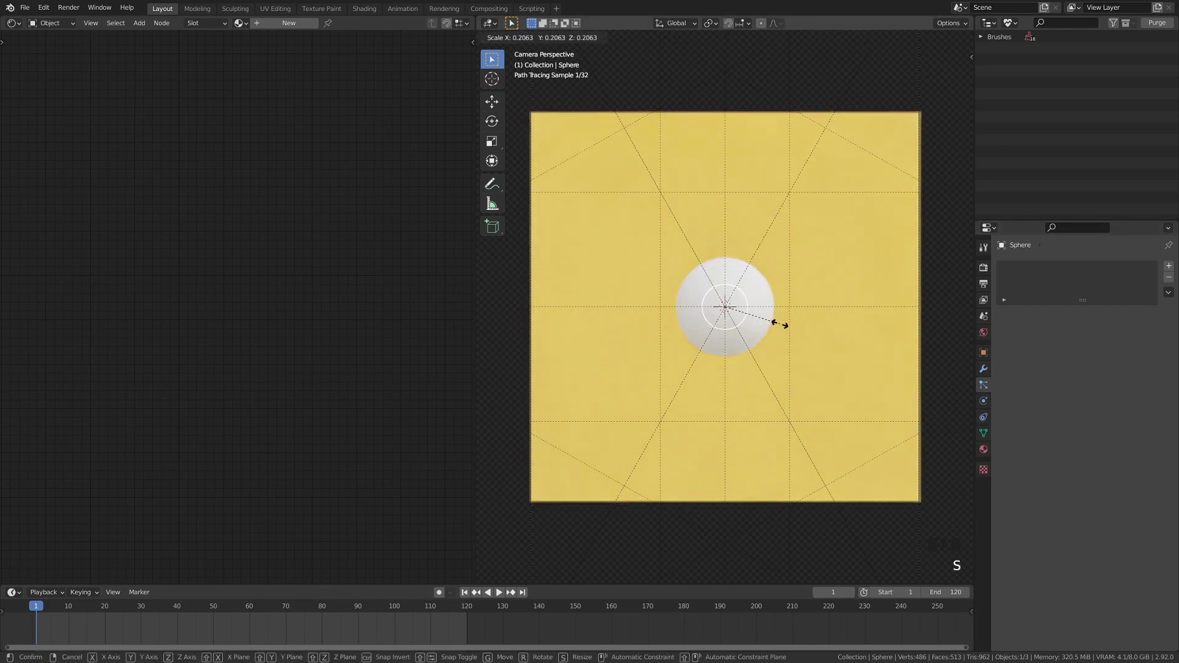
{"action": "left_click", "coordinate": [744, 319]}
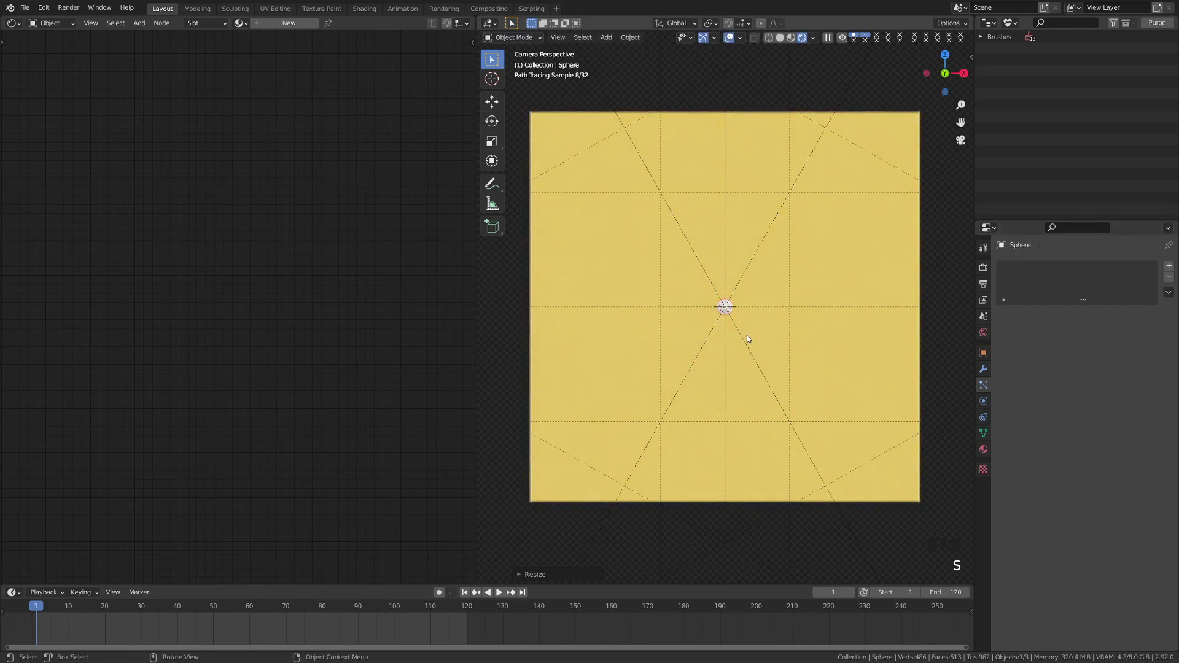
{"action": "key", "text": "g"}
{"action": "key", "text": "z"}
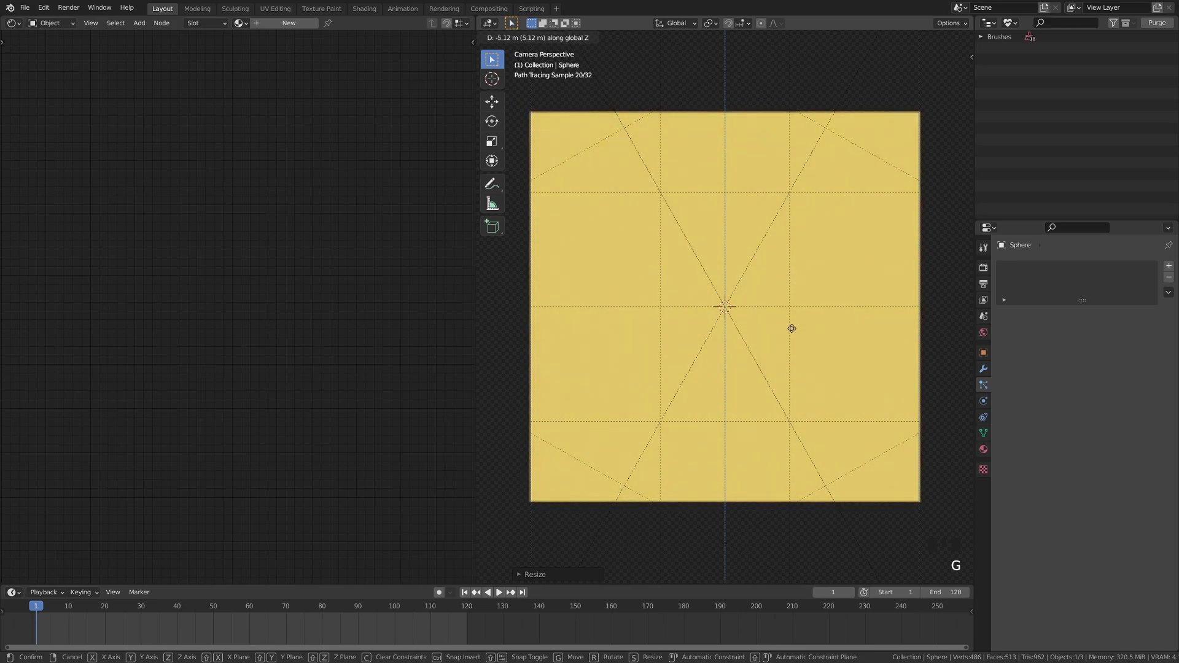
{"action": "left_click", "coordinate": [792, 329]}
- Rename the tiny sphere as Particle in the Outliner's View Layer display and unhide the Goo sphere
{"action": "left_click", "coordinate": [1010, 23]}
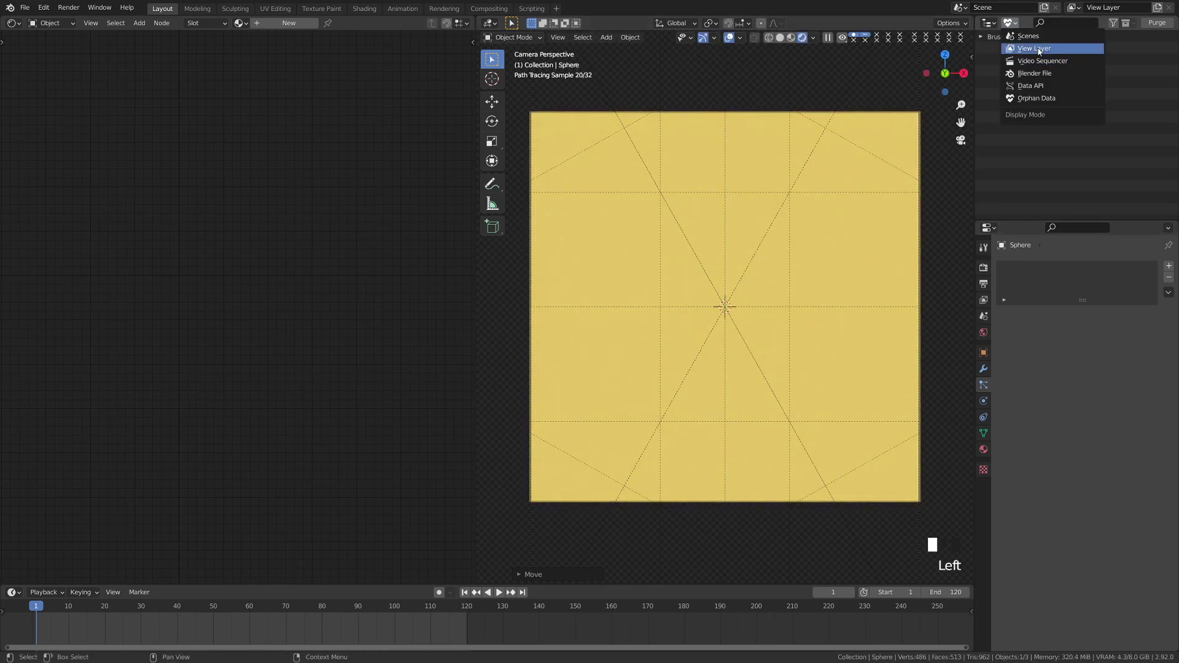
{"action": "left_click", "coordinate": [1034, 48]}
{"action": "left_click", "coordinate": [1027, 59]}
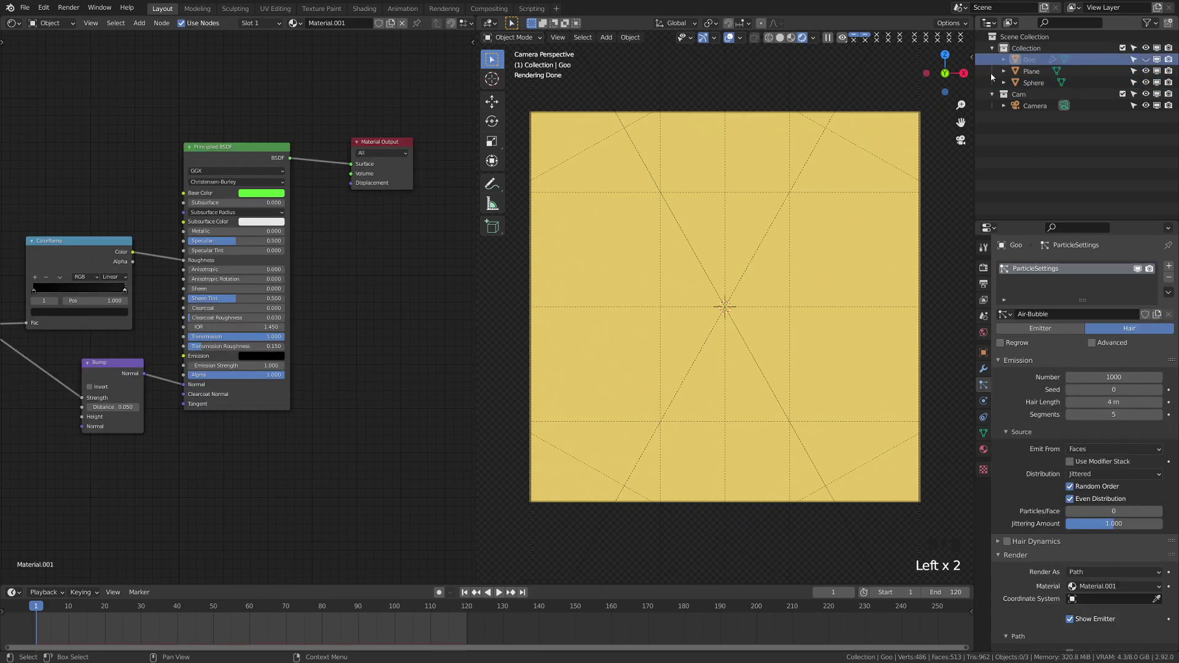
{"action": "left_click", "coordinate": [1034, 82]}
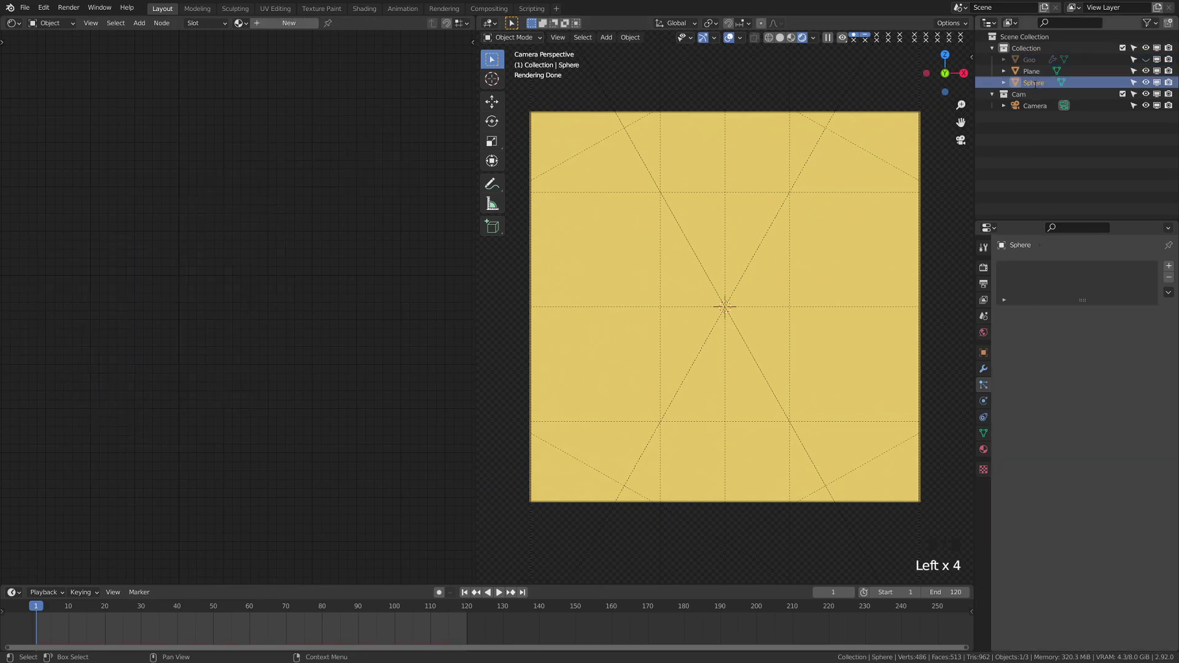
{"action": "double_click", "coordinate": [1034, 82]}
{"action": "type", "text": "Particl"}
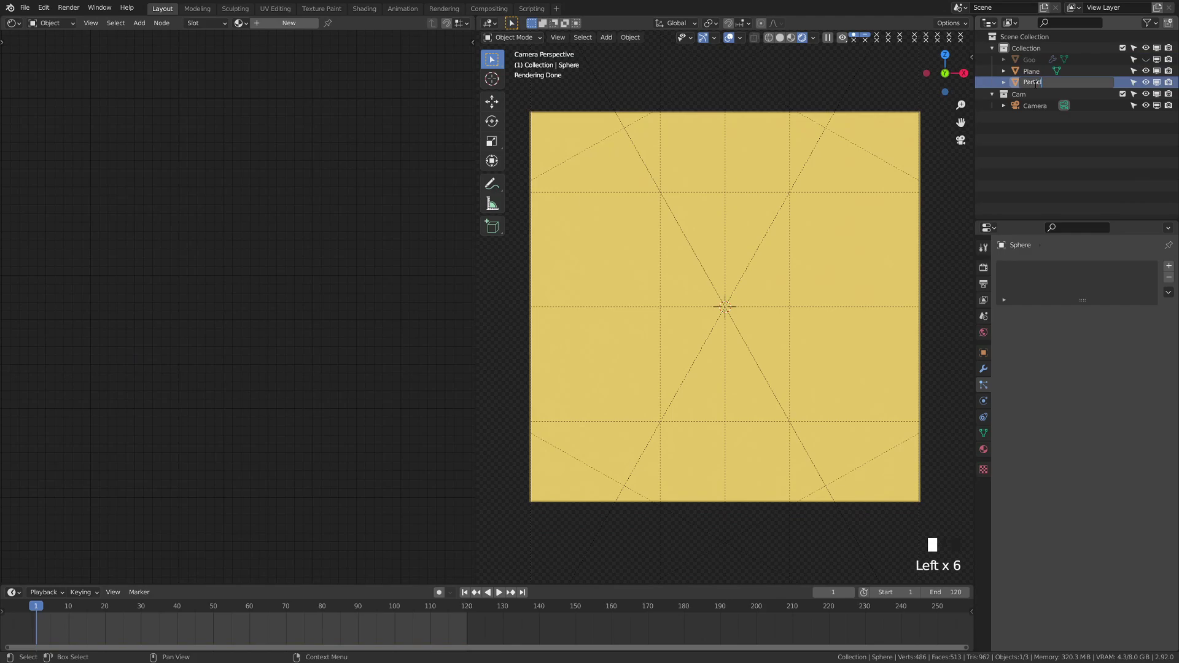
{"action": "type", "text": "e"}
{"action": "left_click", "coordinate": [1081, 64]}
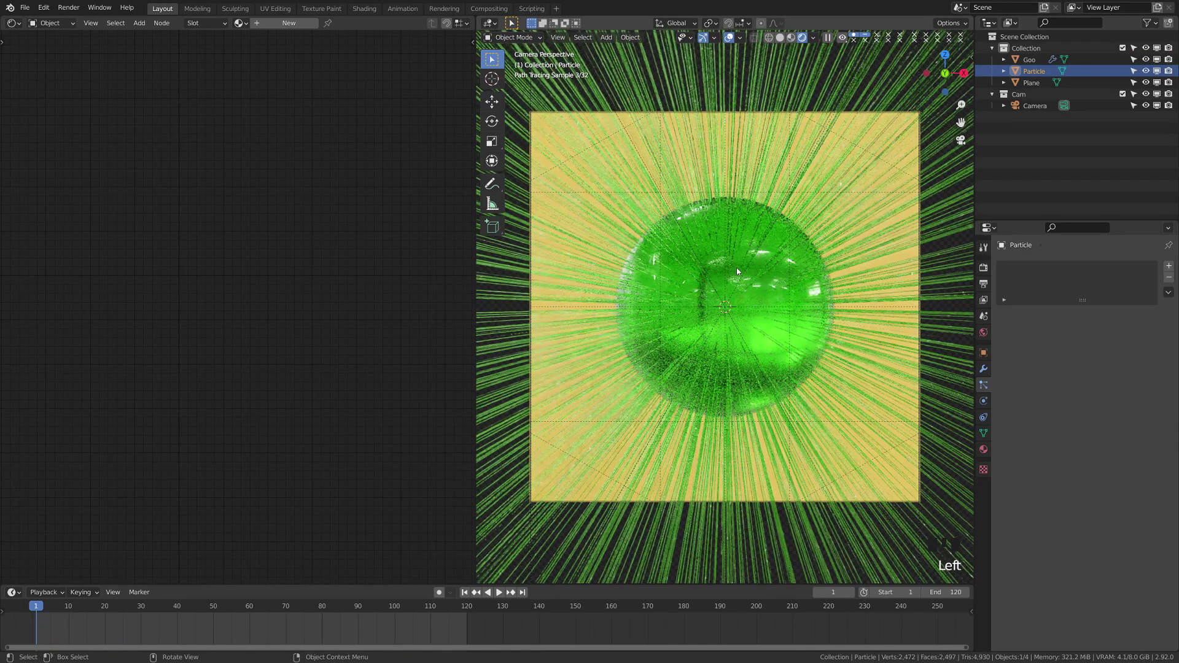
- Render the Goo sphere's Air-Bubble particles as Object, with Particle as the instance object
{"action": "left_click", "coordinate": [1029, 60]}
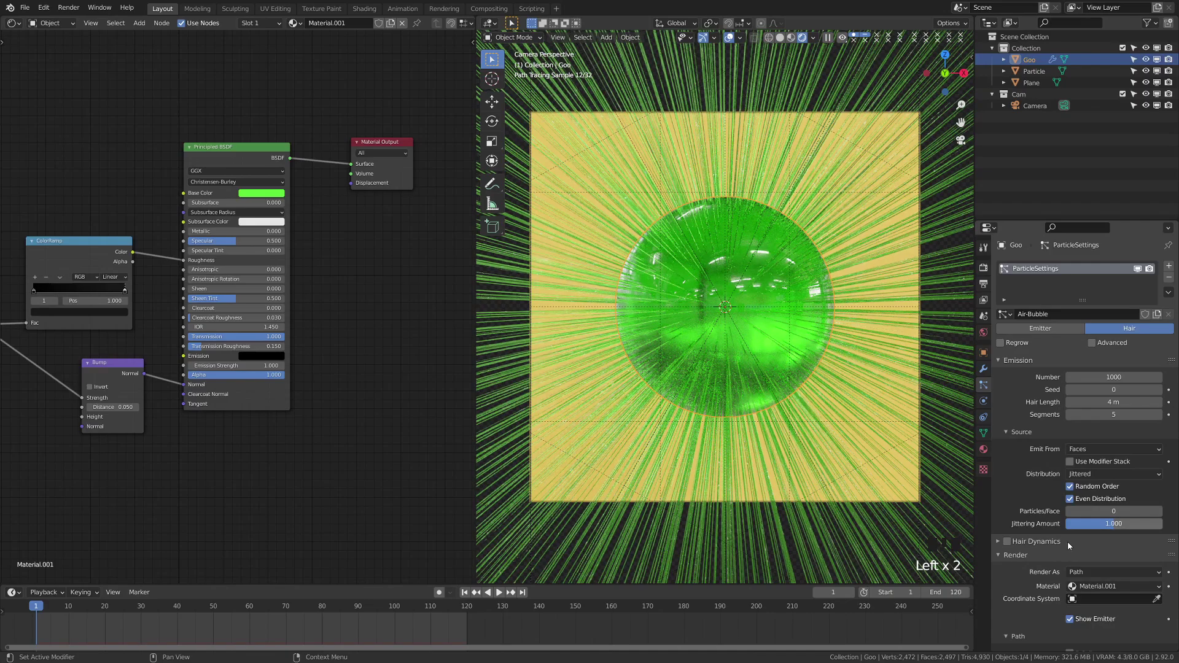
{"action": "scroll", "coordinate": [1044, 548], "scroll_direction": "down", "scroll_amount": 3}
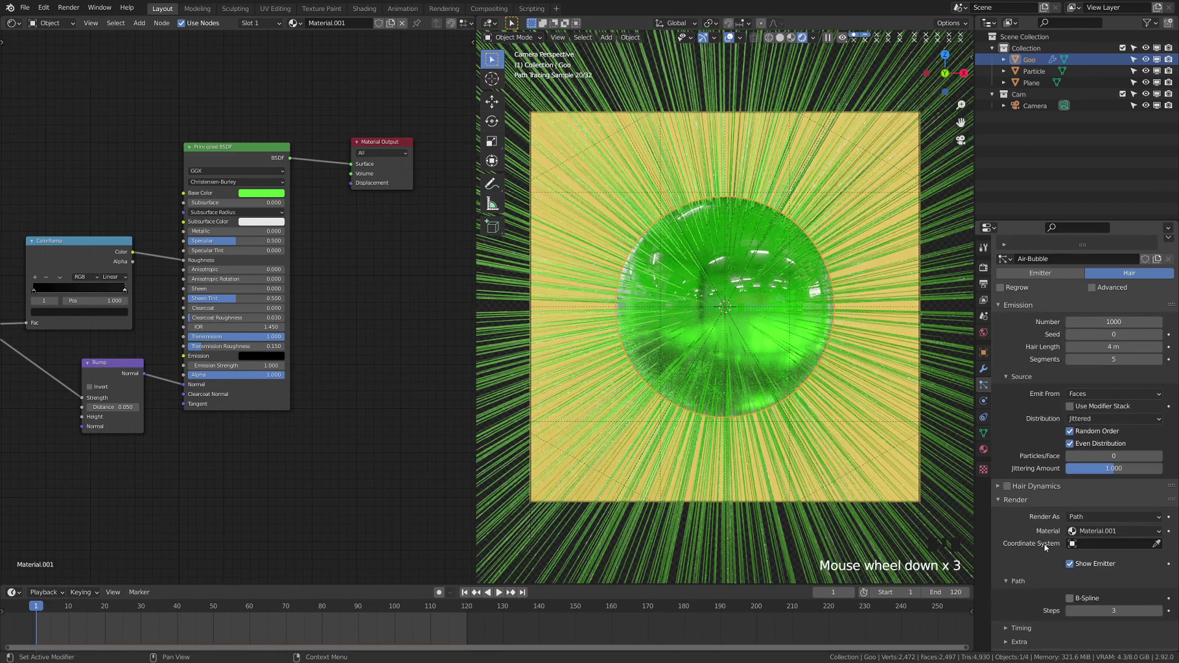
{"action": "left_click", "coordinate": [1083, 517]}
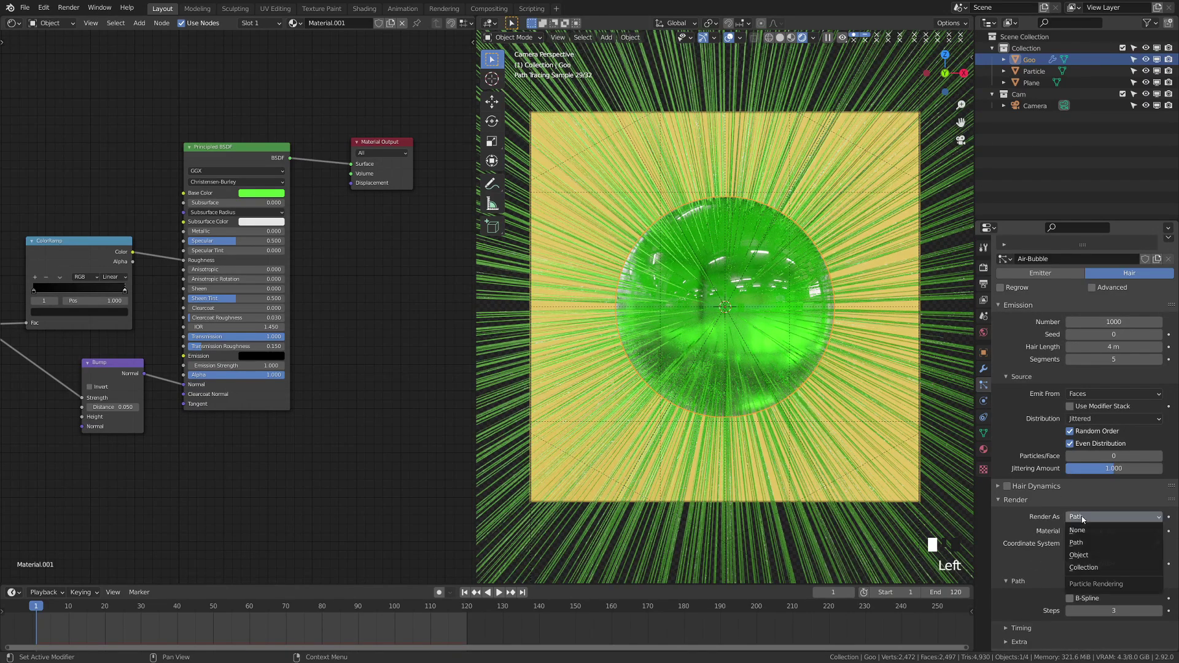
{"action": "left_click", "coordinate": [1081, 556]}
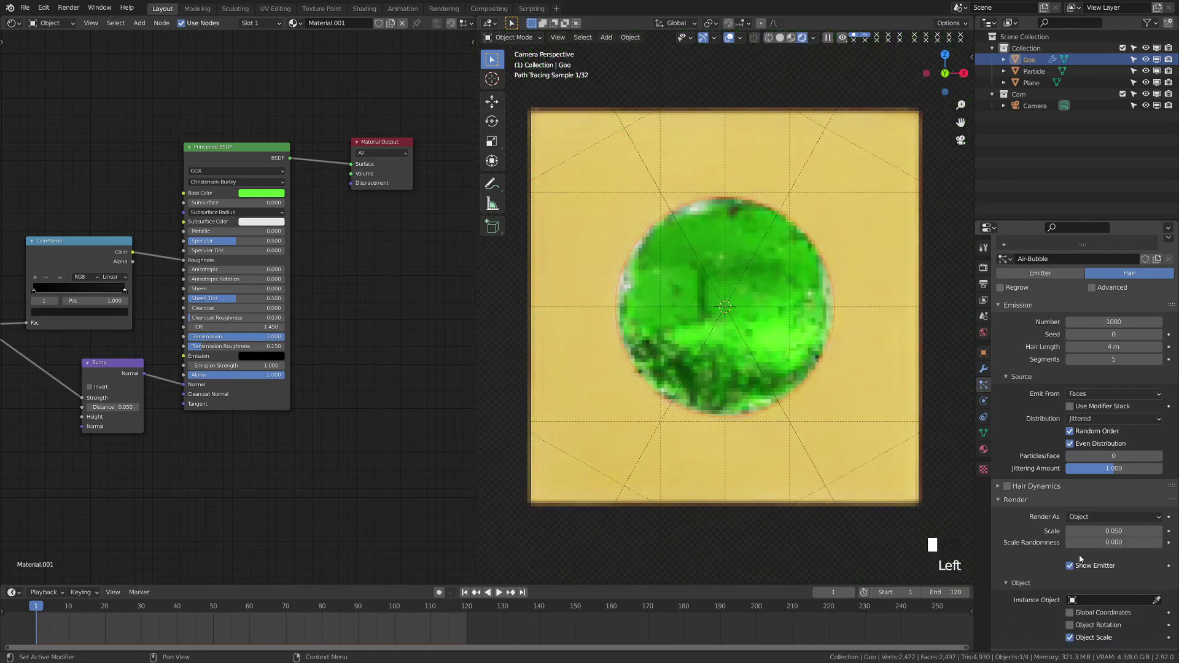
{"action": "left_click", "coordinate": [1089, 597]}
{"action": "left_click", "coordinate": [1081, 504]}
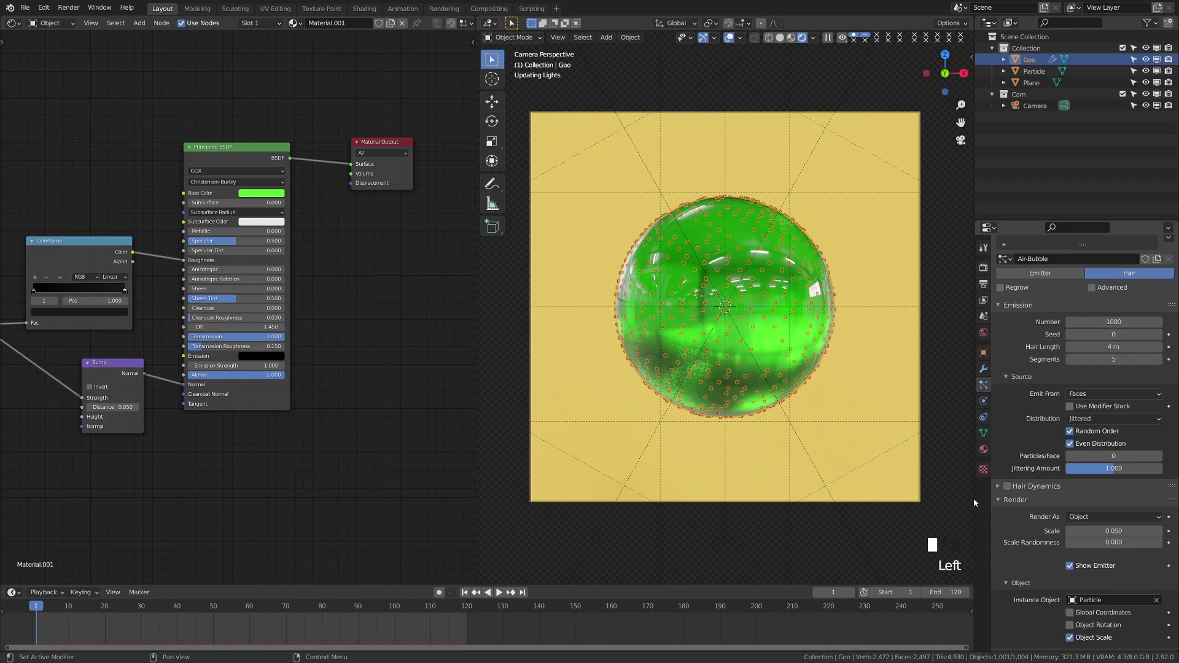
- Assign the existing green goo material, Material.001, to the Particle object
{"action": "key", "text": "a"}
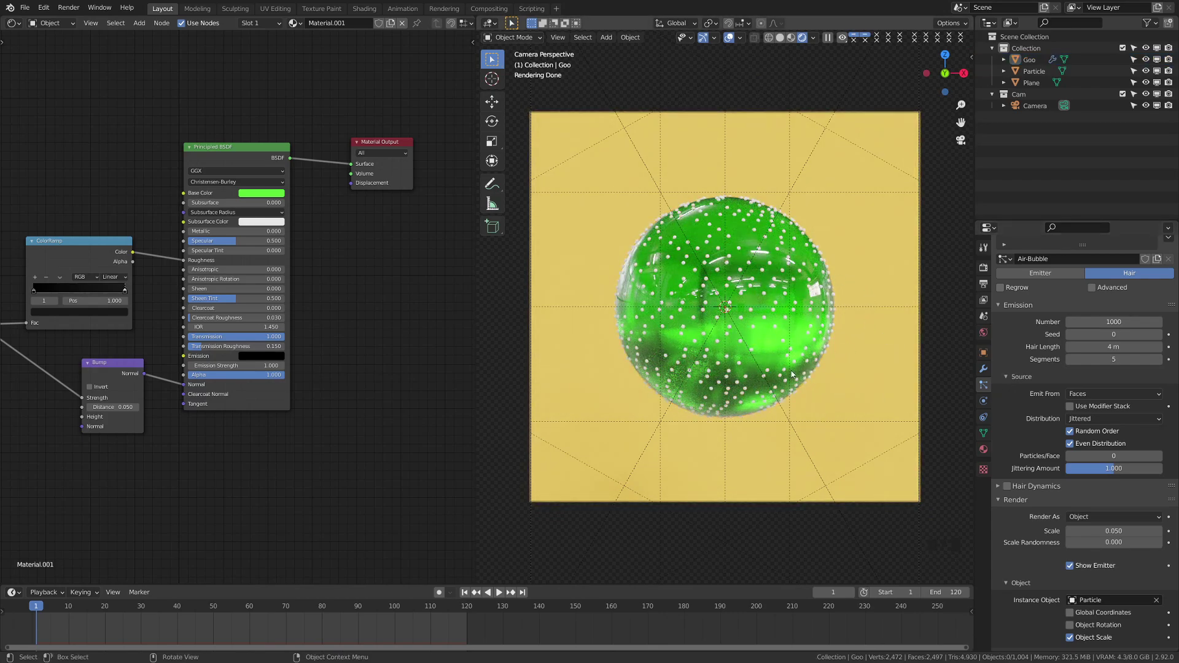
{"action": "left_click", "coordinate": [1034, 71]}
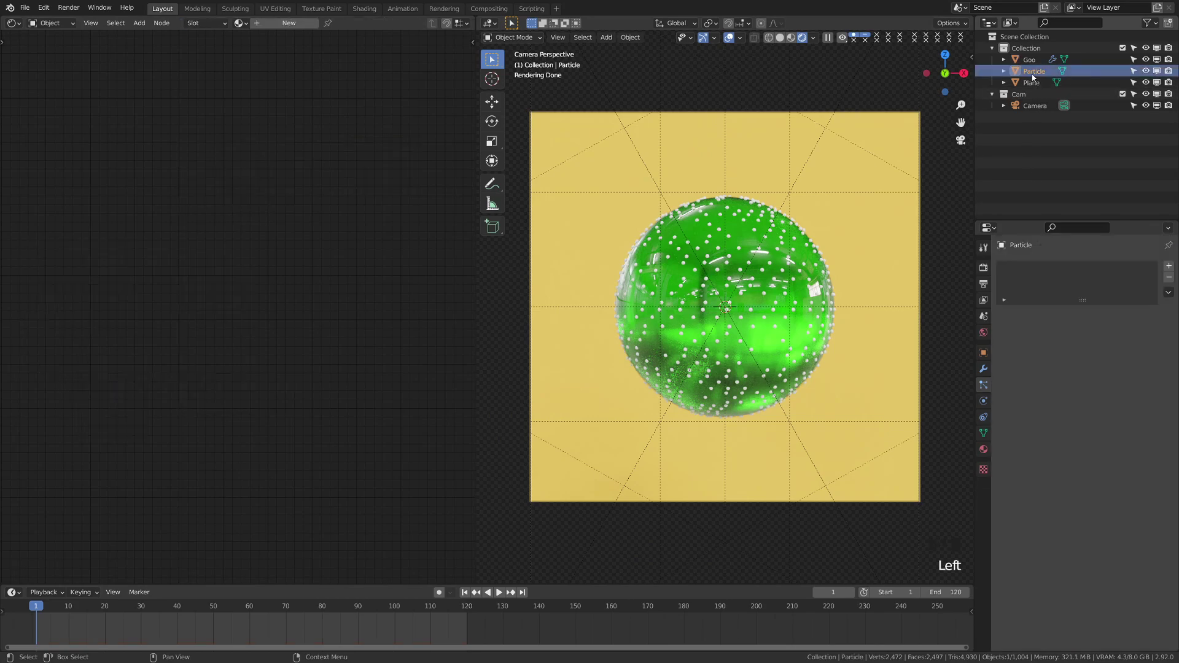
{"action": "left_click", "coordinate": [983, 450]}
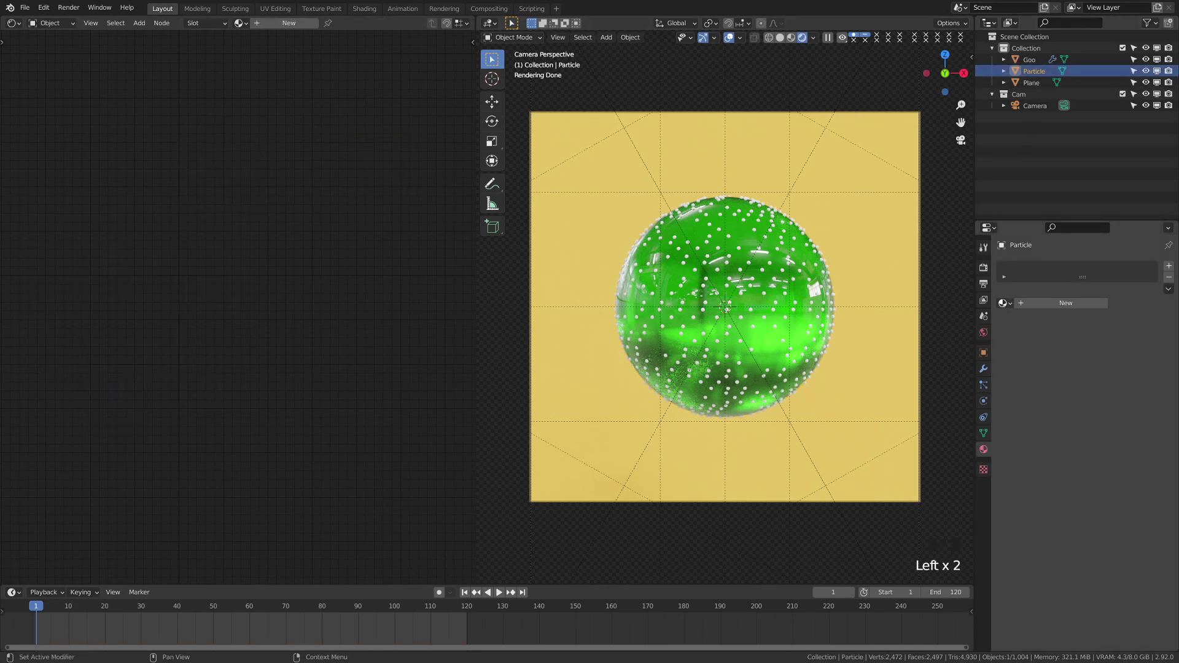
{"action": "left_click", "coordinate": [1004, 303]}
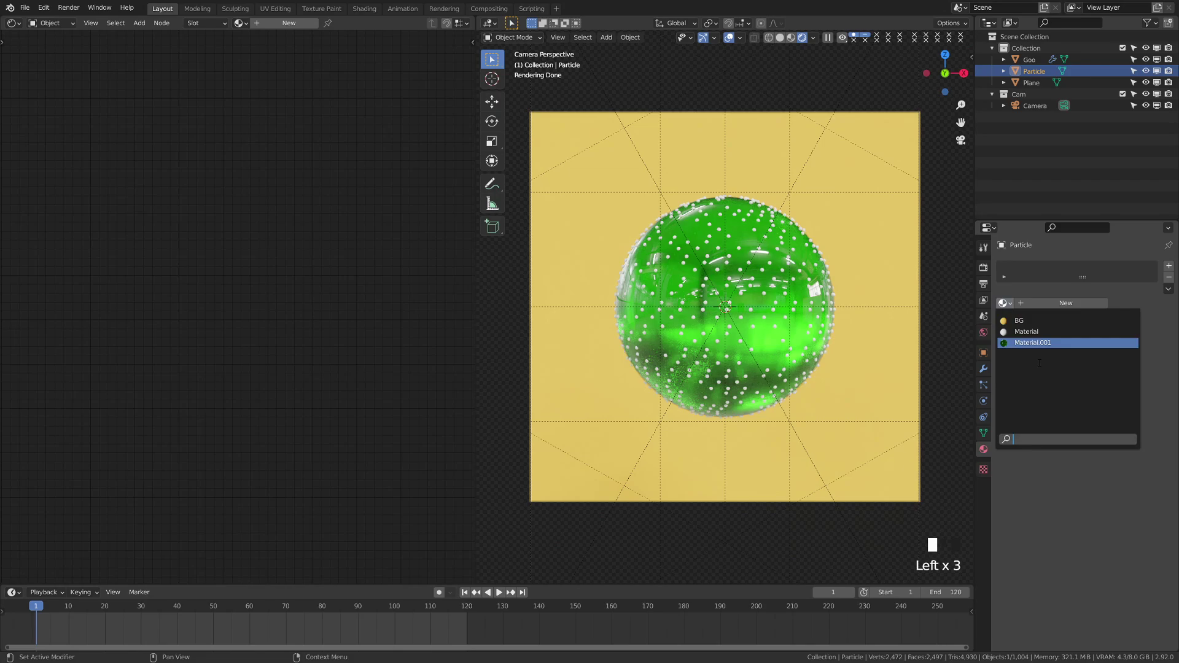
{"action": "left_click", "coordinate": [1035, 343]}
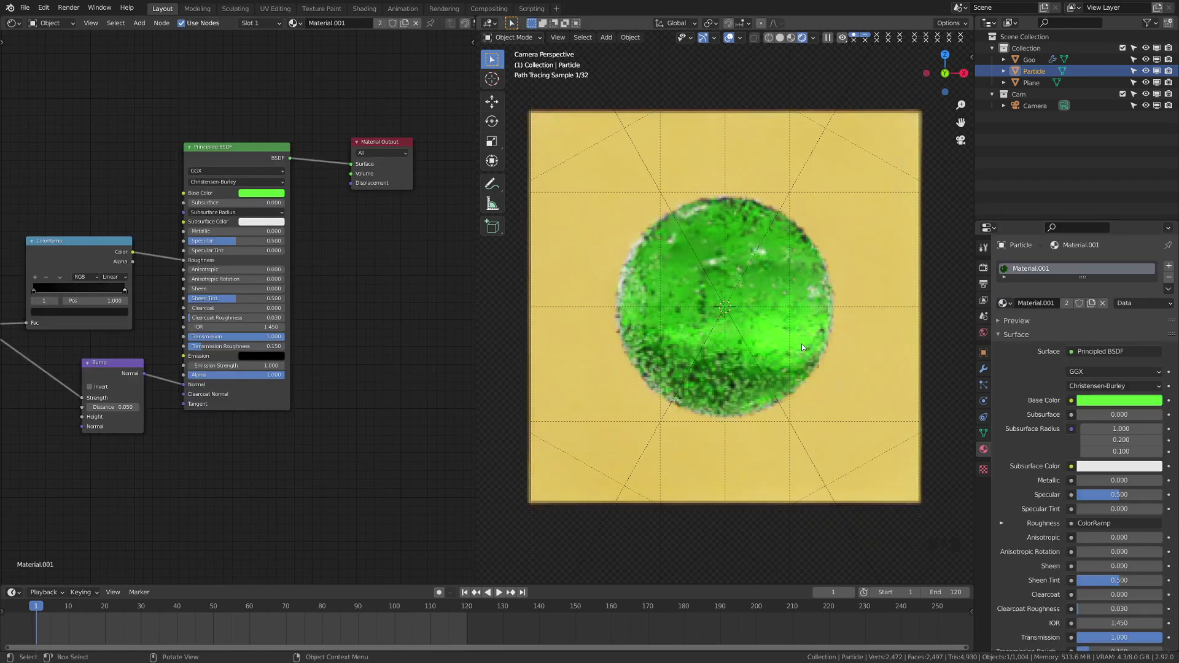
{"action": "middle_click_drag", "start_coordinate": [775, 321], "coordinate": [768, 334], "text": "shift"}
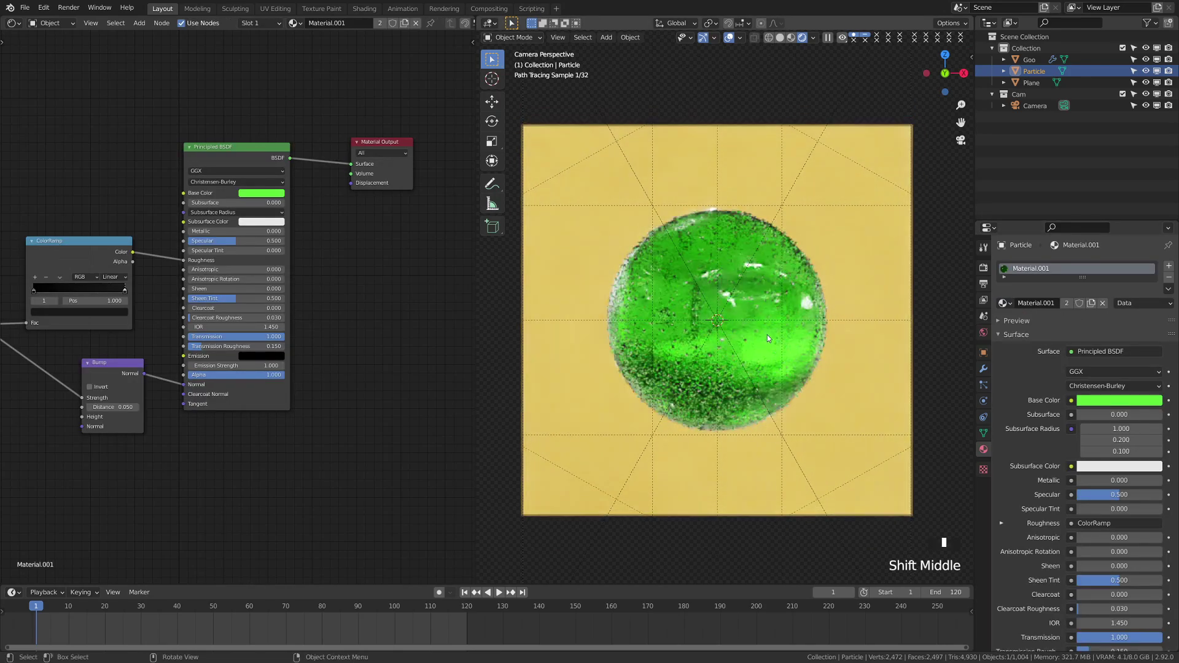
- Set the Goo sphere's Air-Bubble particles to emit from Volume and inspect the bubbles inside the sphere
{"action": "left_click", "coordinate": [984, 385]}
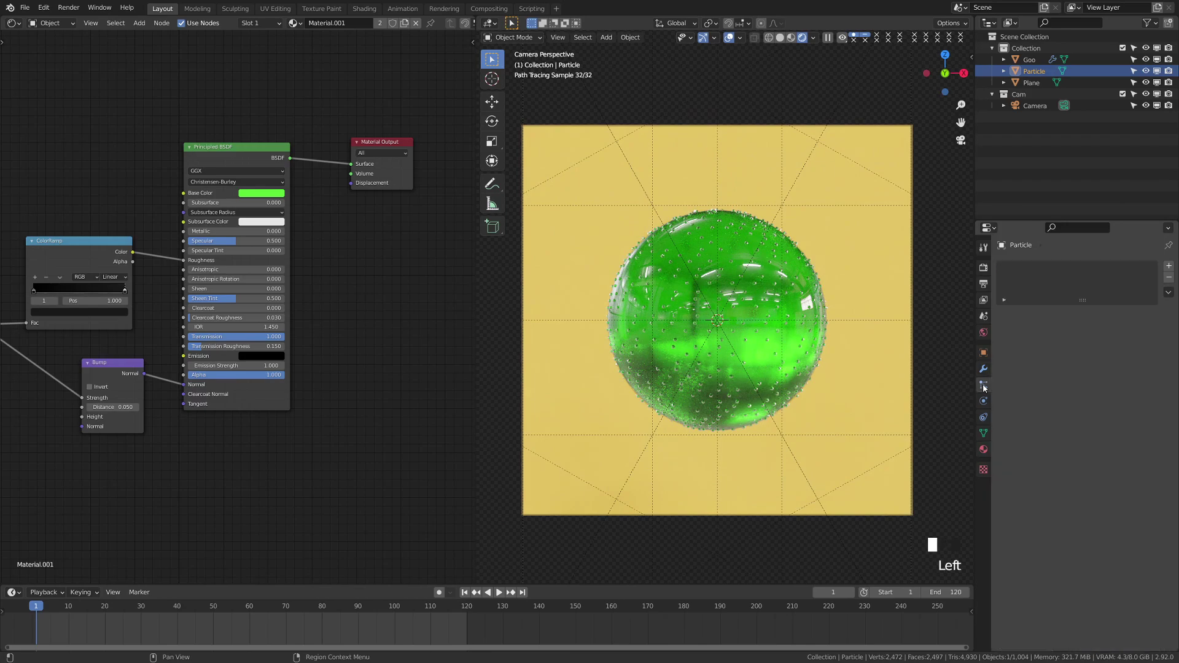
{"action": "left_click", "coordinate": [807, 365]}
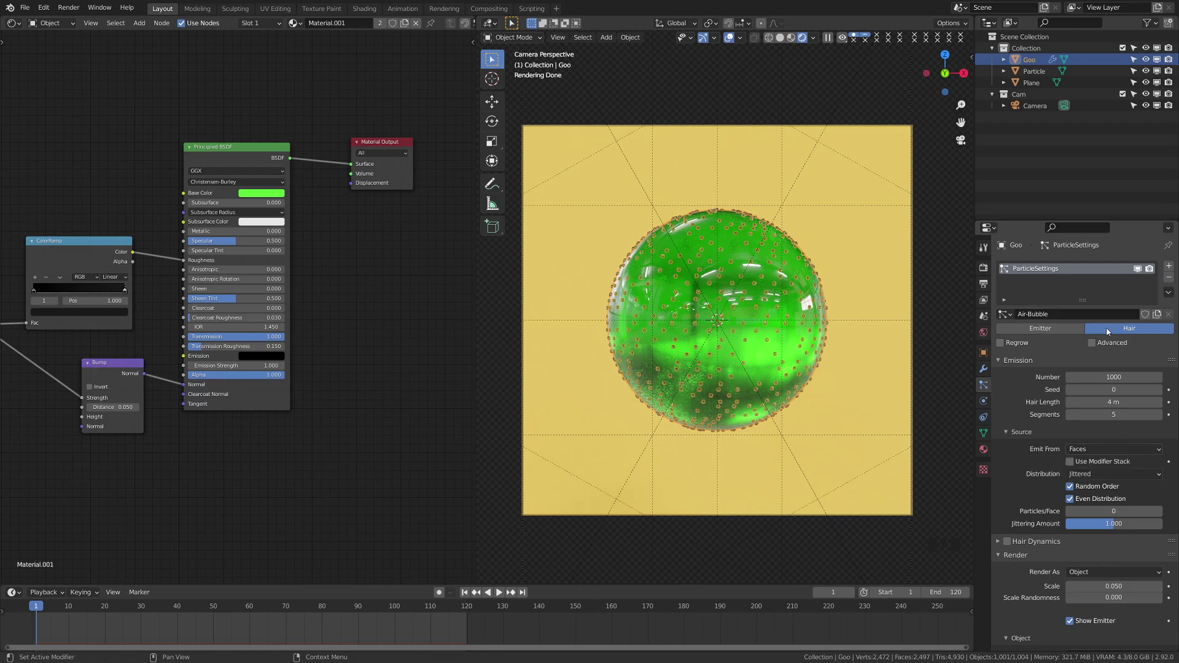
{"action": "left_click", "coordinate": [1089, 454]}
{"action": "left_click", "coordinate": [1091, 489]}
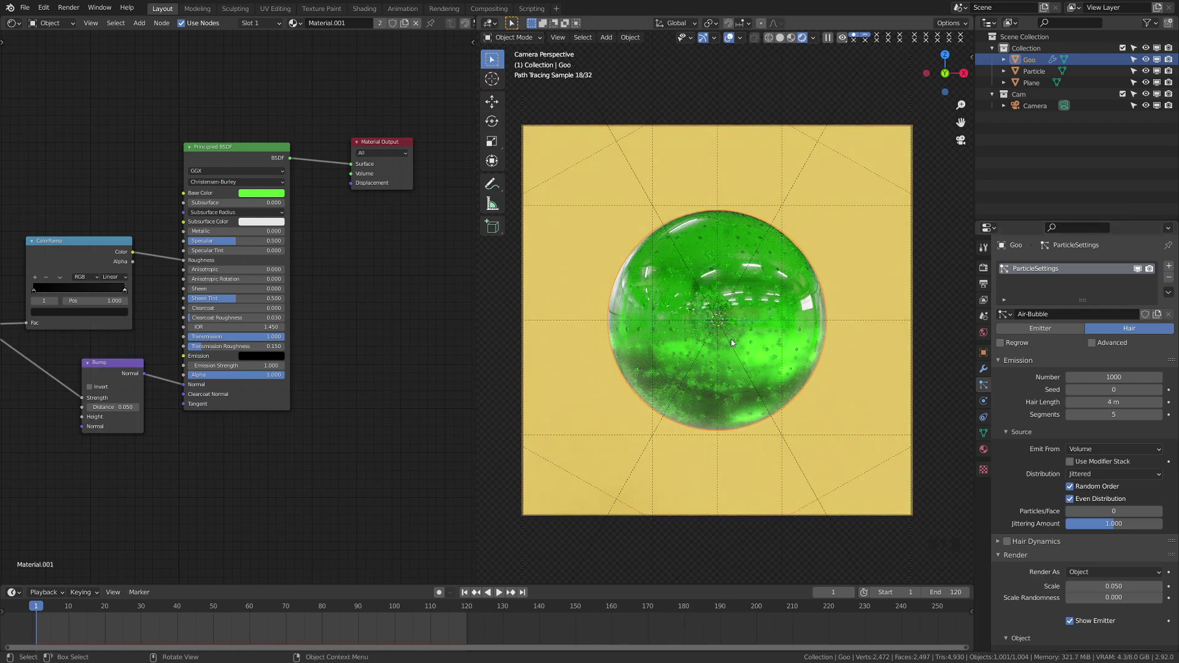
{"action": "scroll", "coordinate": [733, 343], "scroll_direction": "up", "scroll_amount": 4}
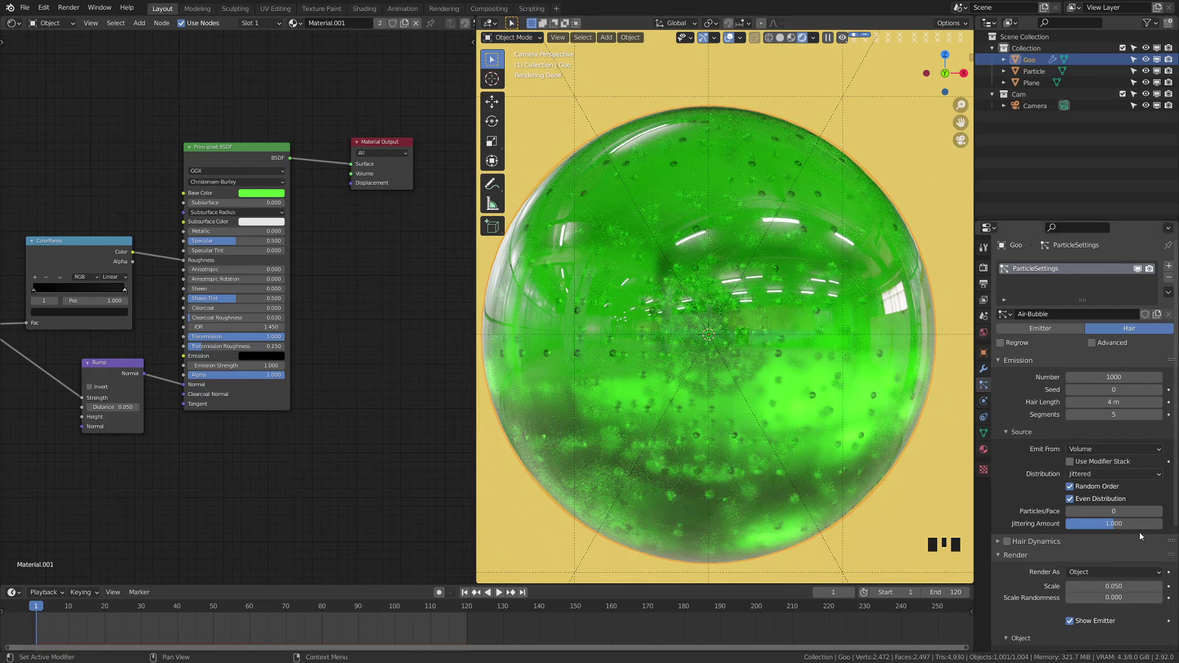
{"action": "scroll", "coordinate": [1140, 532], "scroll_direction": "down", "scroll_amount": 7}
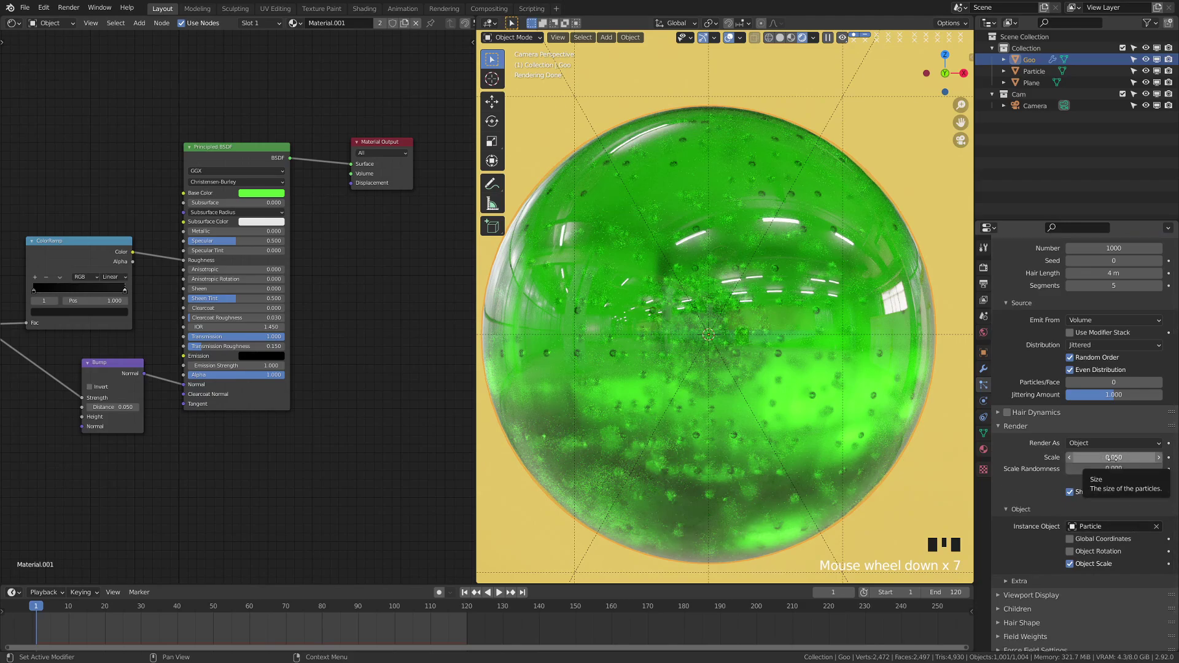
- Set the Air-Bubble particles' render scale to 0.150 and their scale randomness to 1.000
{"action": "left_click", "coordinate": [1113, 458]}
{"action": "left_click_drag", "start_coordinate": [1114, 458], "coordinate": [1116, 457]}
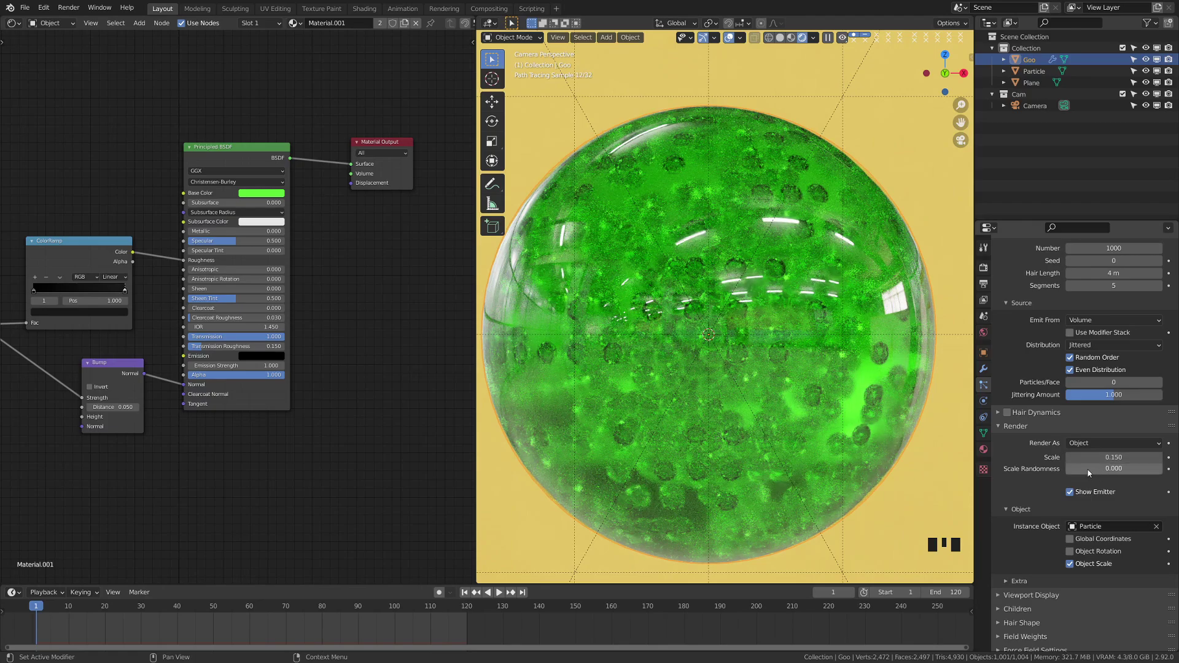
{"action": "left_click_drag", "start_coordinate": [1091, 470], "coordinate": [1142, 469]}
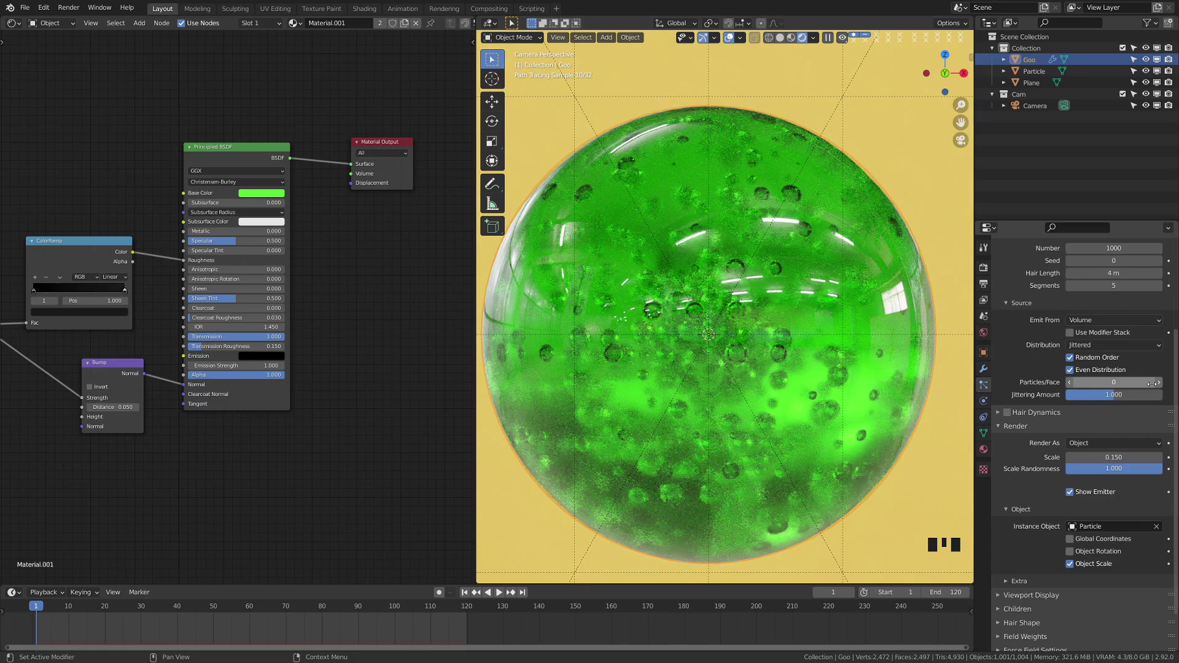
- Reduce the number of Air-Bubble particles, trying 250 and settling on 150
{"action": "scroll", "coordinate": [1117, 377], "scroll_direction": "up", "scroll_amount": 4}
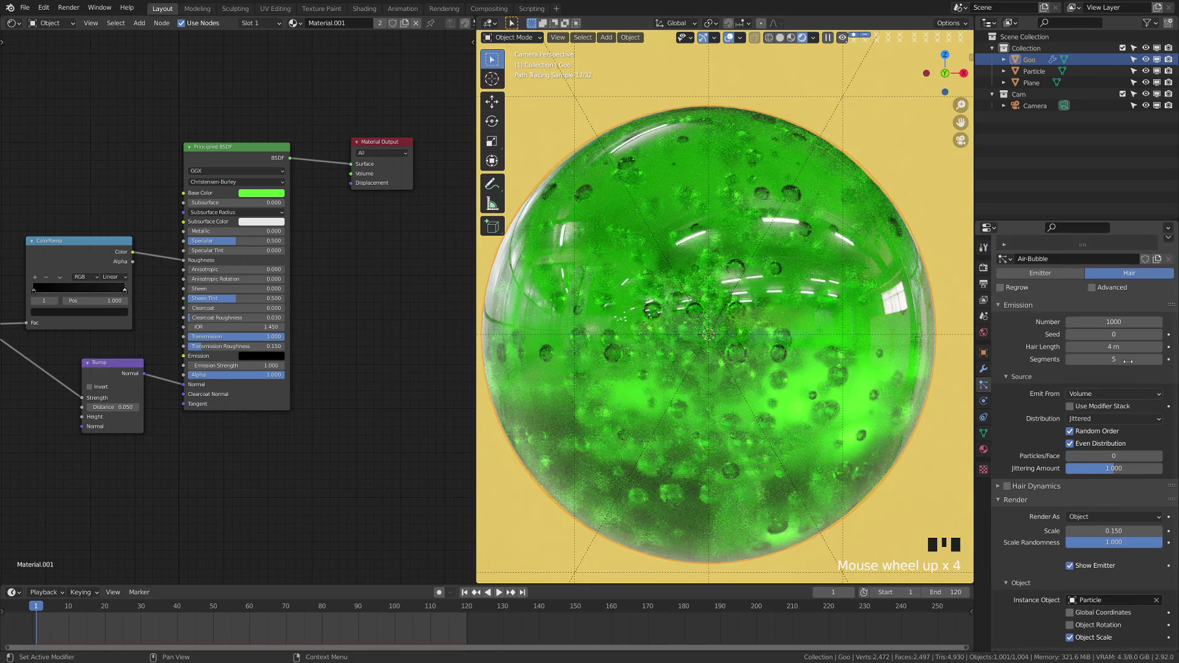
{"action": "left_click", "coordinate": [1120, 322]}
{"action": "type", "text": "250"}
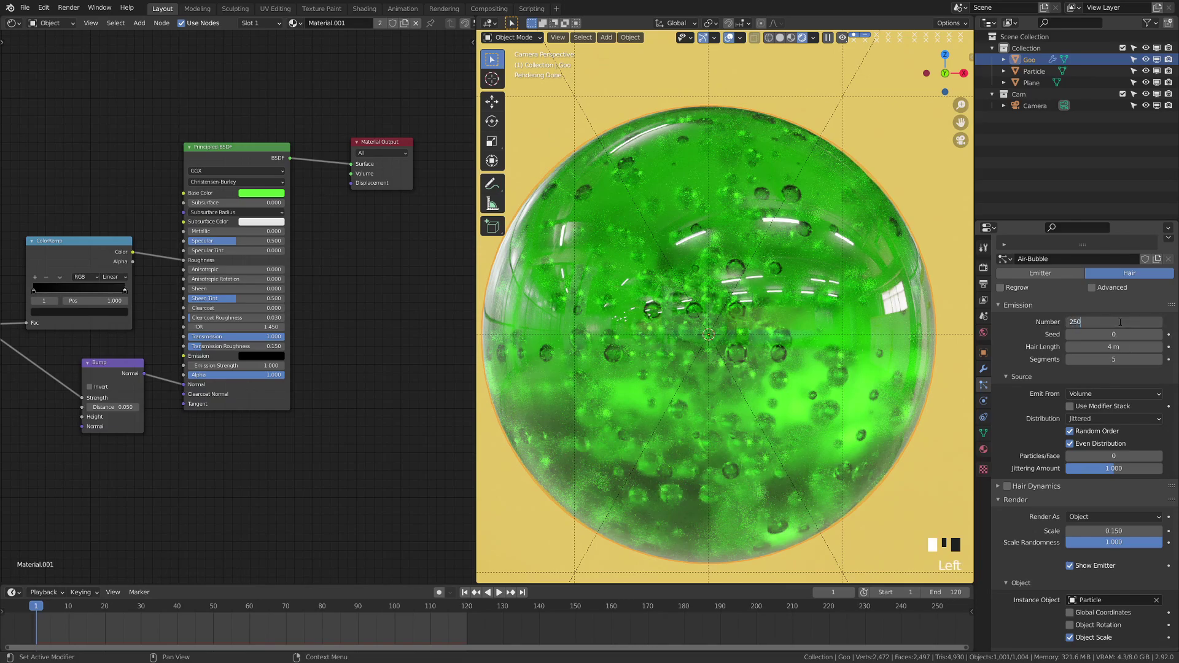
{"action": "key", "text": "Return"}
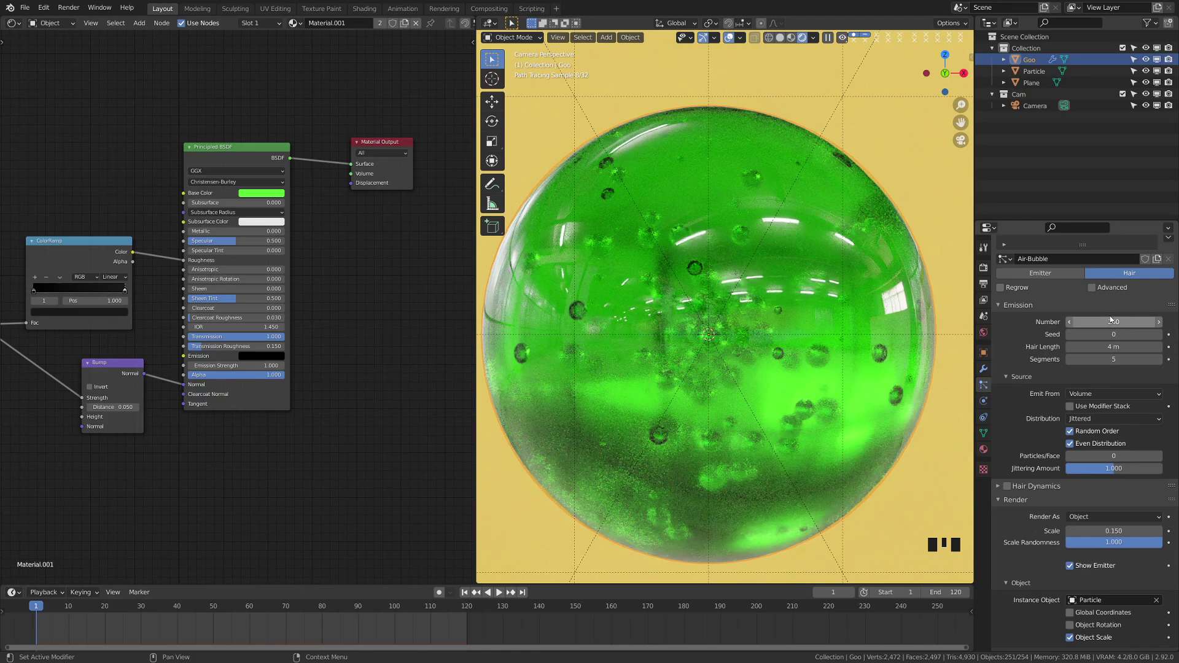
{"action": "left_click", "coordinate": [1116, 322]}
{"action": "type", "text": "150"}
{"action": "key", "text": "Return"}
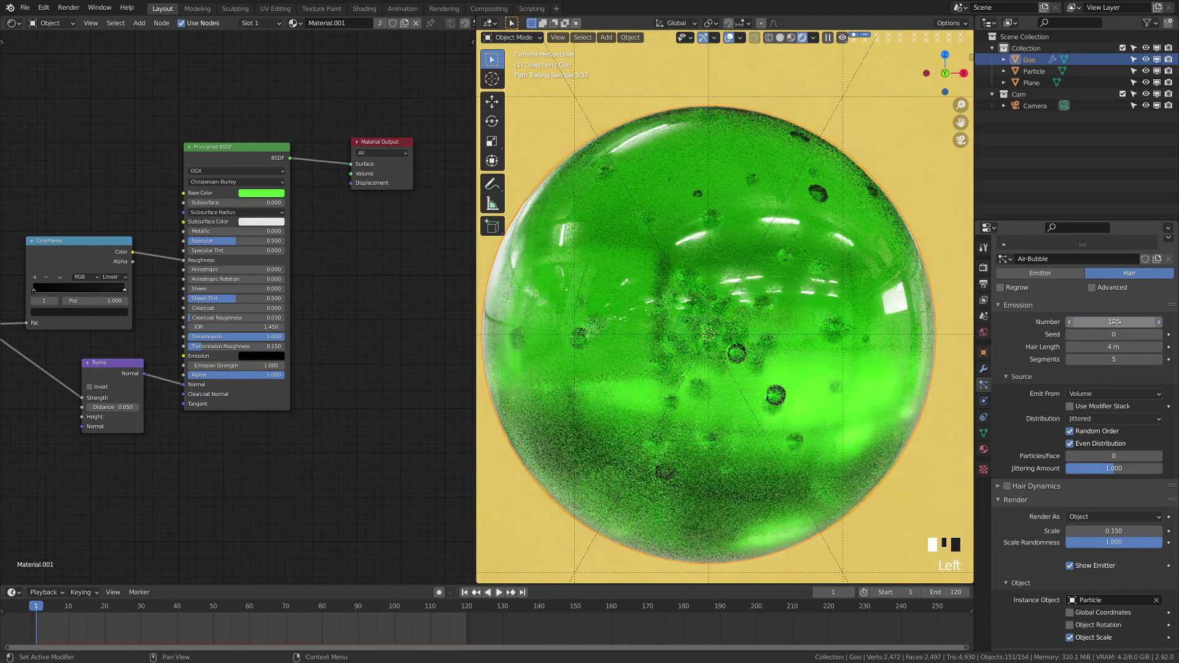
- Raise the Air-Bubble particles' jittering amount to 2.000 and set their render scale to 0.1
{"action": "scroll", "coordinate": [713, 349], "scroll_direction": "down", "scroll_amount": 2}
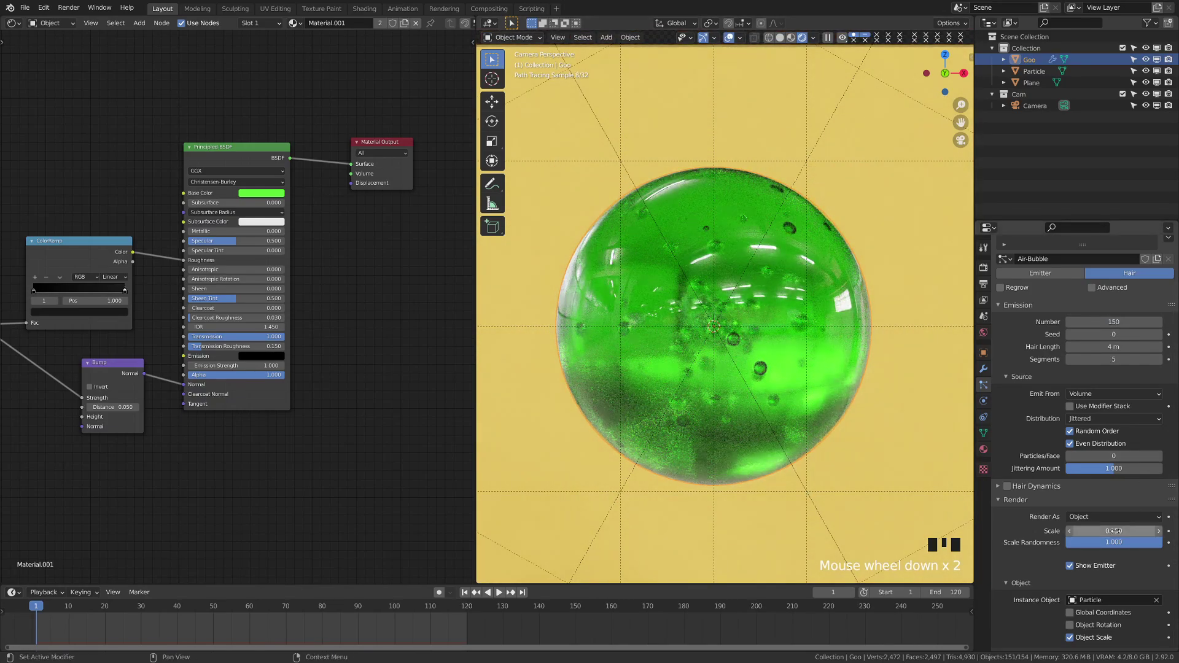
{"action": "scroll", "coordinate": [1119, 555], "scroll_direction": "down", "scroll_amount": 1}
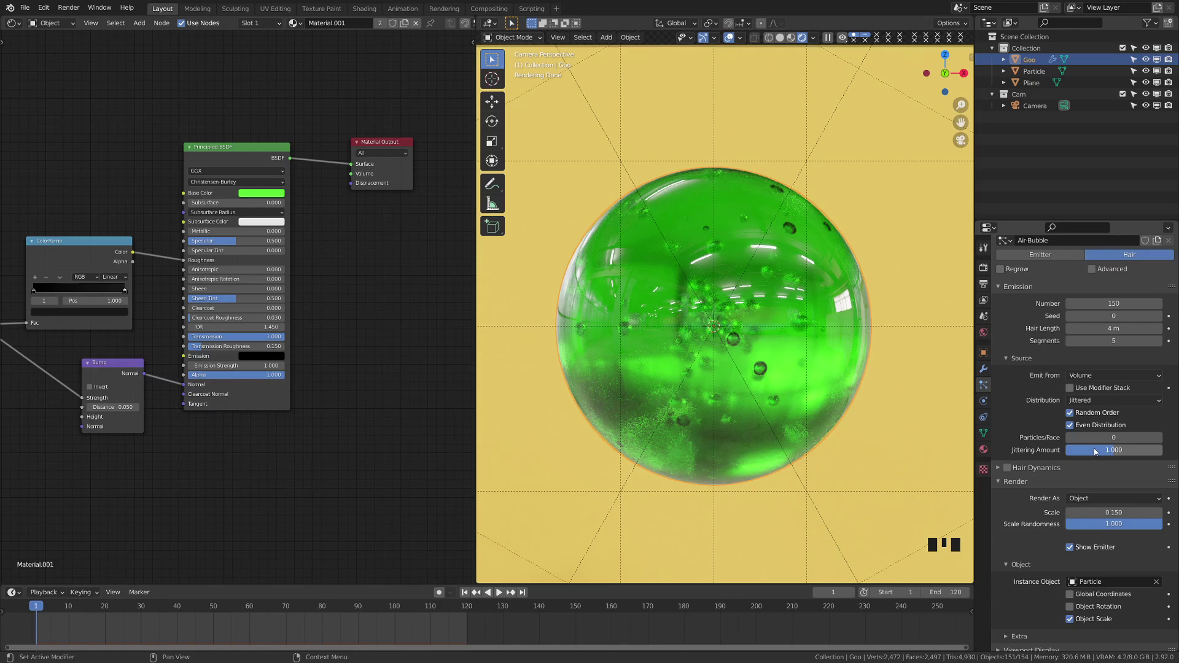
{"action": "left_click_drag", "start_coordinate": [1100, 452], "coordinate": [1142, 451]}
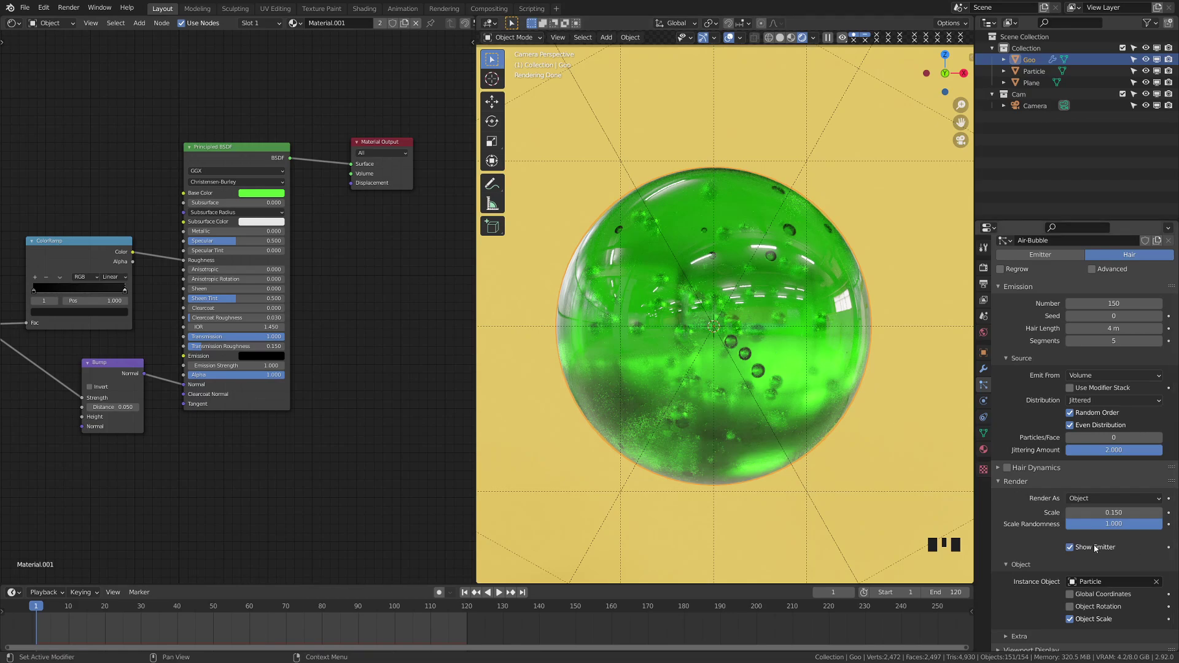
{"action": "left_click", "coordinate": [1109, 513]}
{"action": "type", "text": "0.1"}
{"action": "key", "text": "Return"}
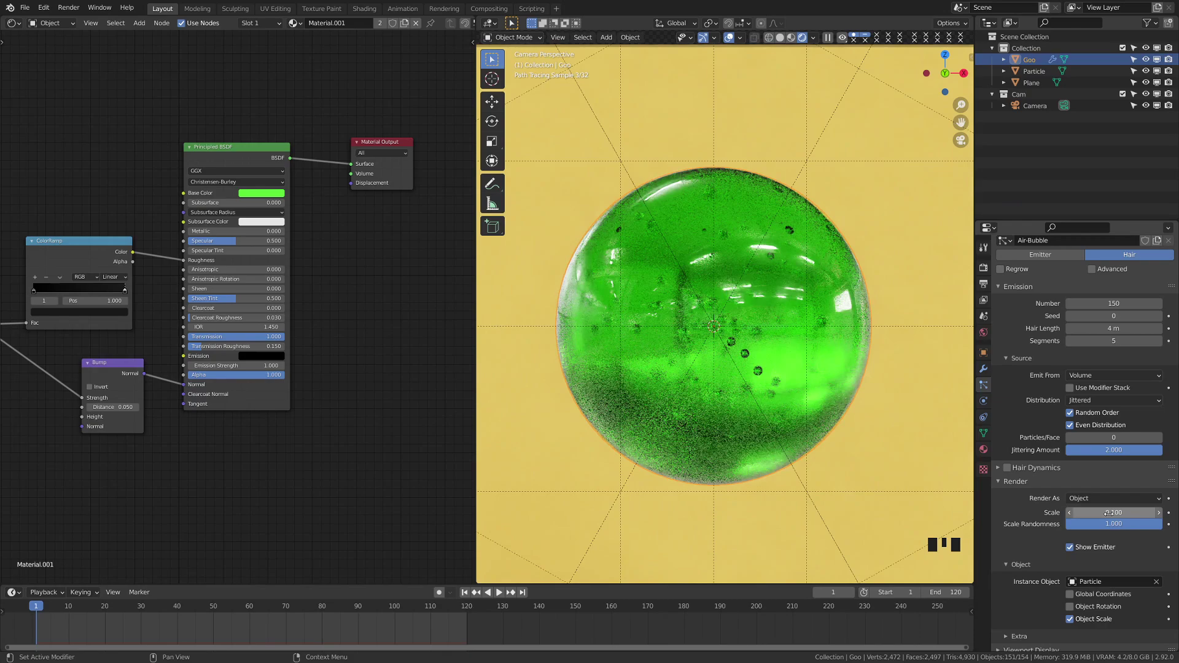